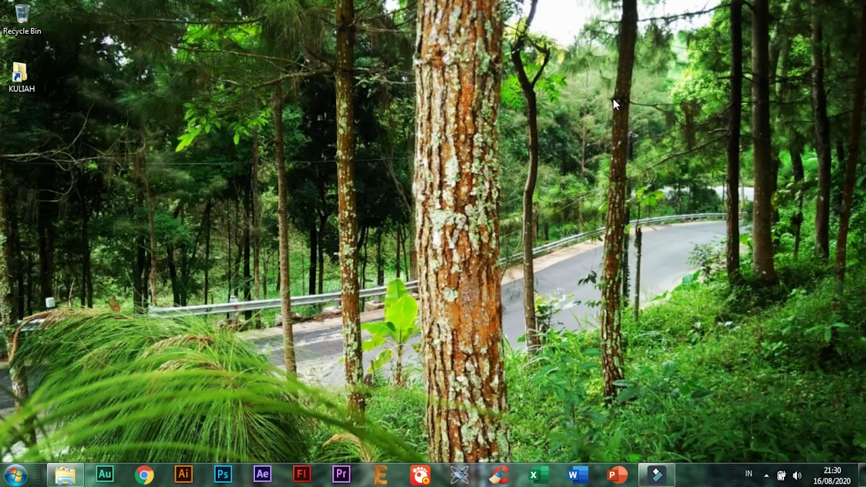
Launch Premiere Pro and create a new project named TUTORIAL, keeping the default location and settings.
click(342, 476)
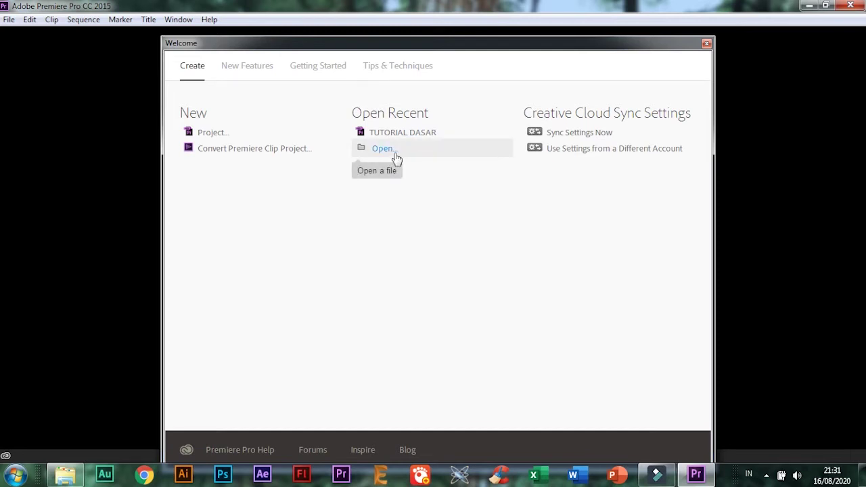
click(305, 132)
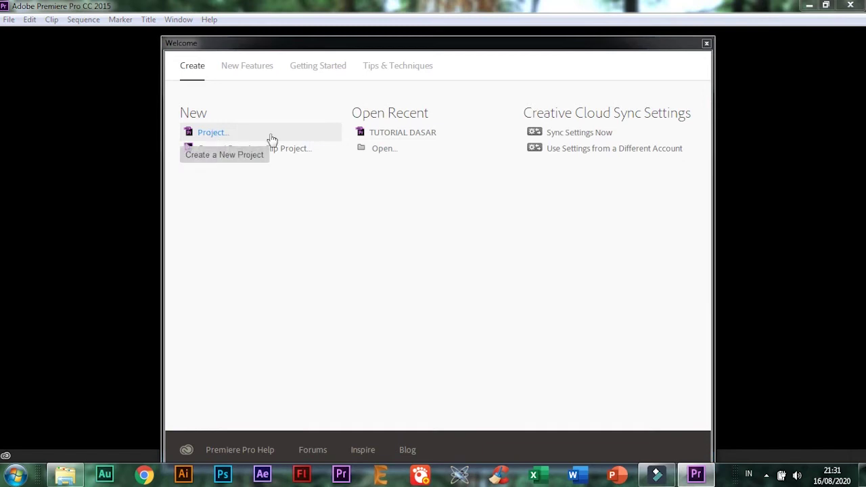
click(226, 136)
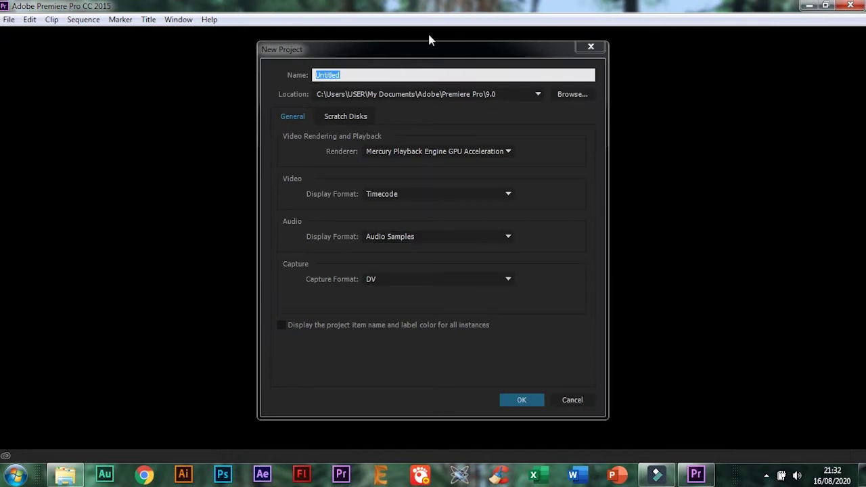
click(371, 75)
double_click(369, 74)
text(TUTORIAL)
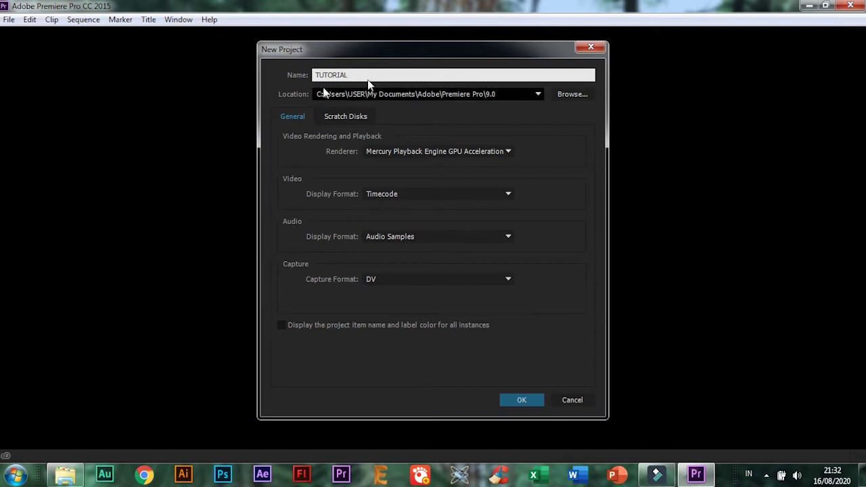
click(513, 403)
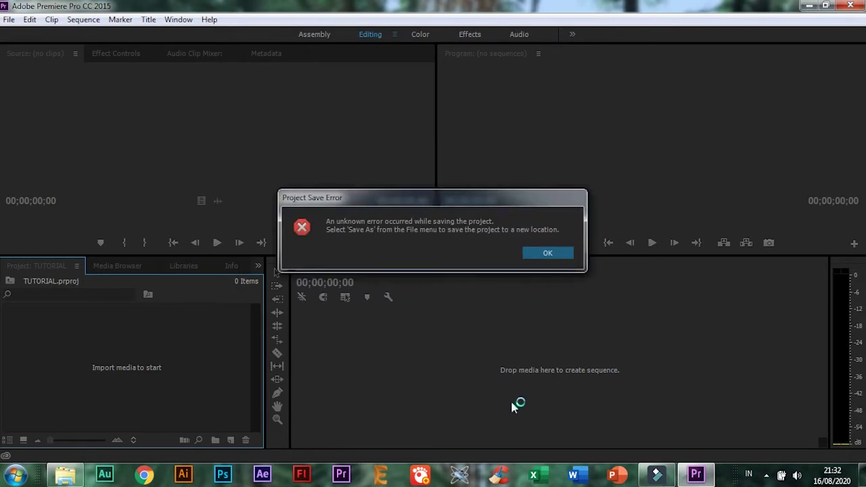
click(543, 259)
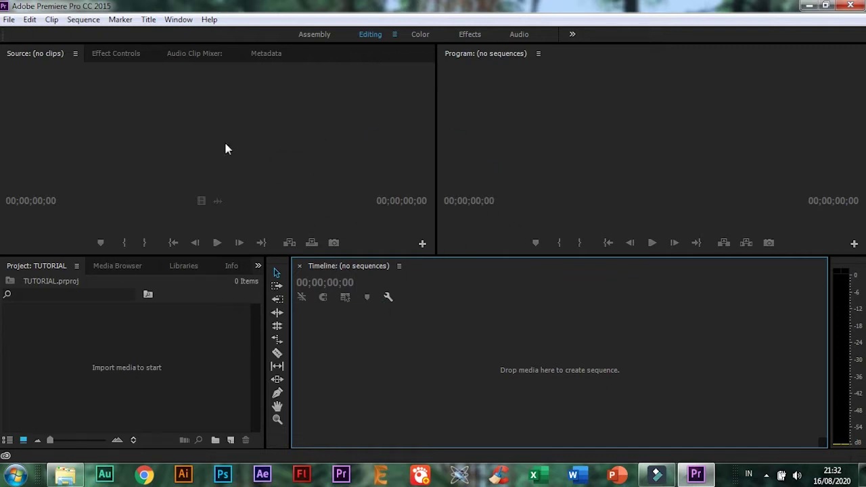
Create a new sequence named Sequence 01 with its editing mode set to Custom and a timebase of 25,00 frames/second.
click(9, 20)
mouse_move(84, 19)
mouse_move(12, 20)
mouse_move(95, 35)
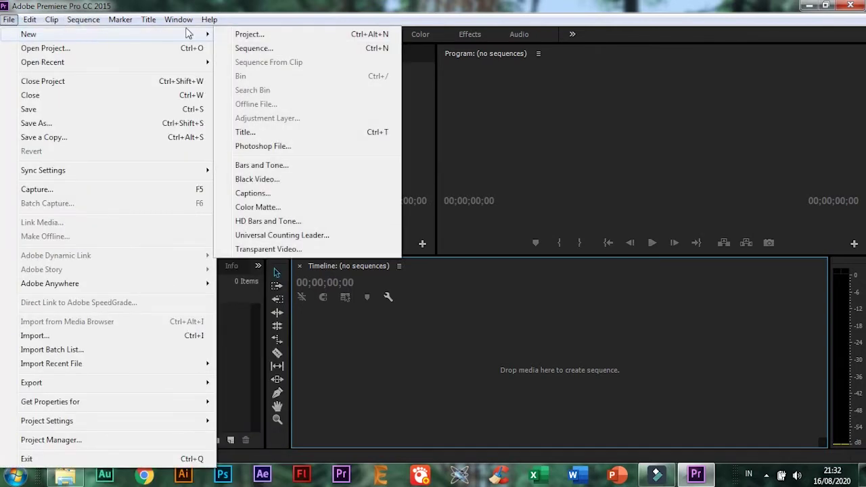
click(251, 47)
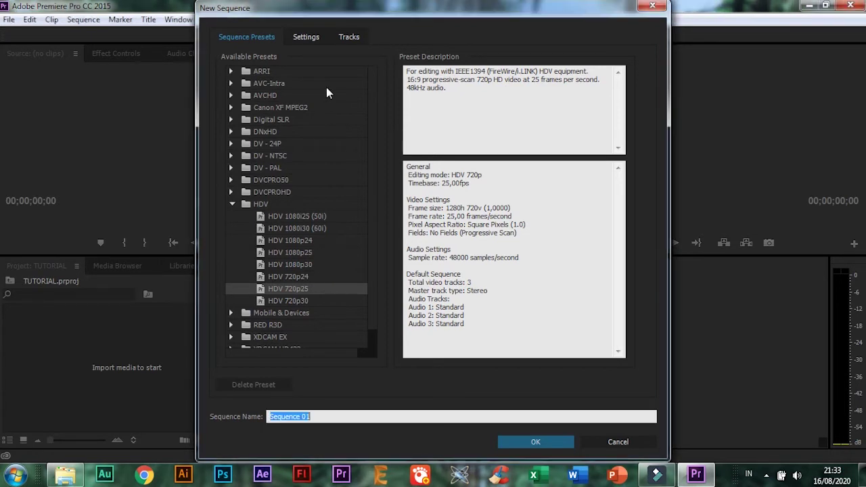
click(320, 39)
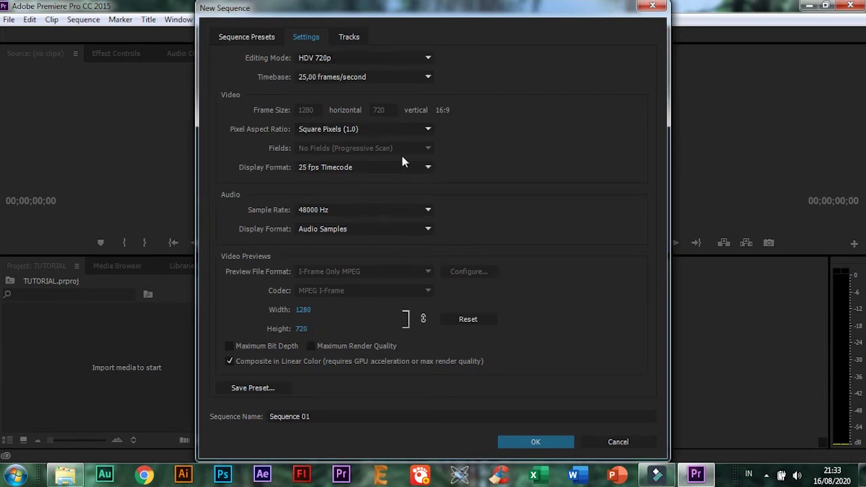
click(417, 77)
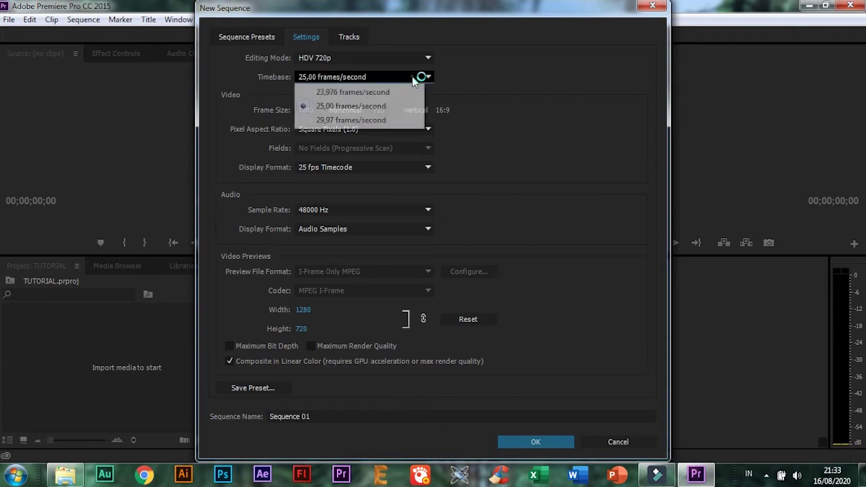
click(411, 71)
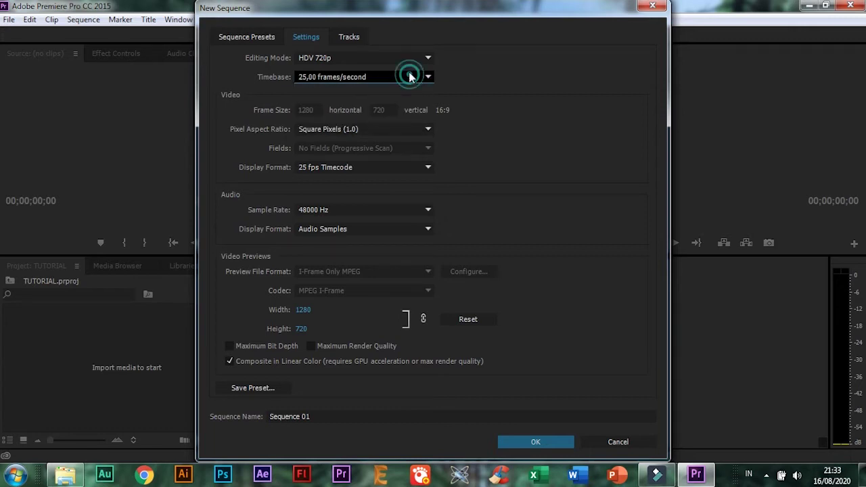
click(408, 60)
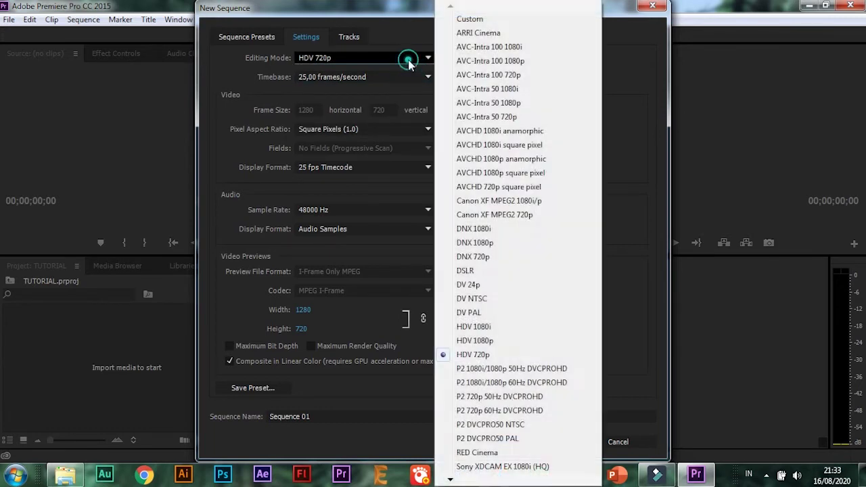
click(497, 19)
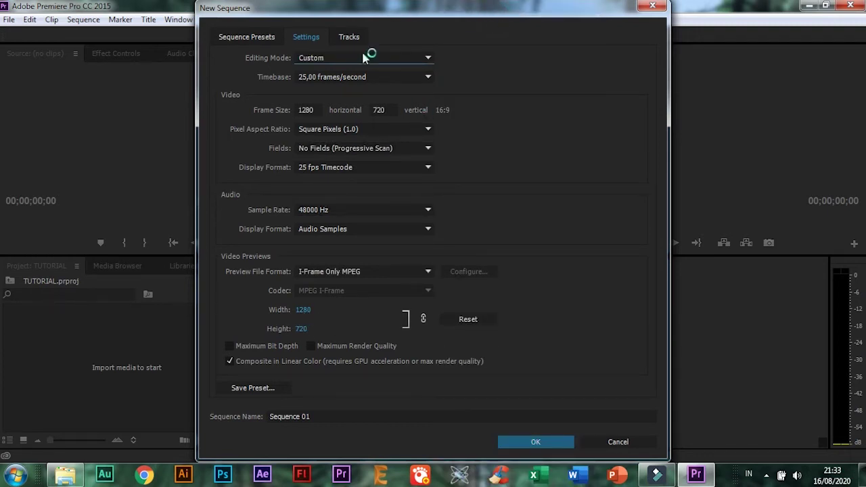
click(536, 440)
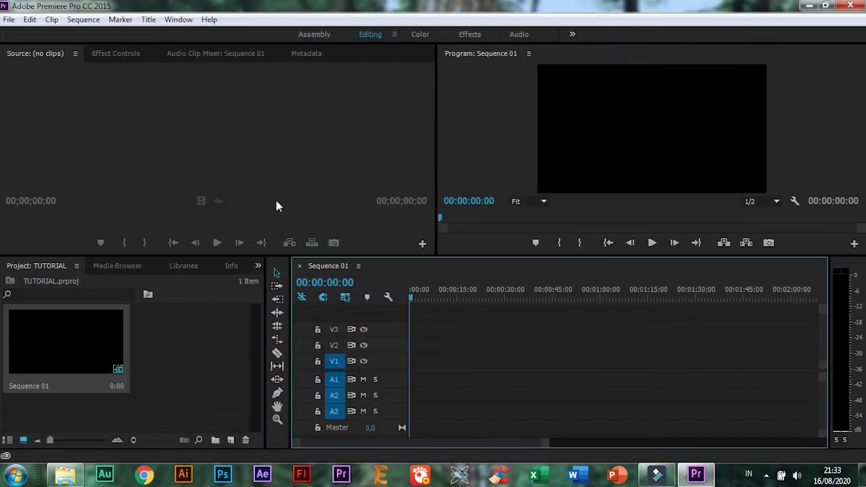
click(540, 101)
click(537, 313)
click(225, 305)
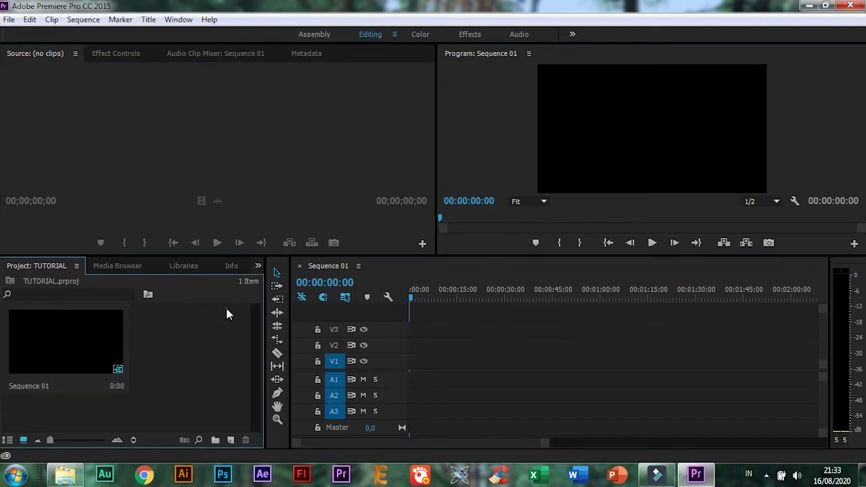
click(93, 155)
click(168, 331)
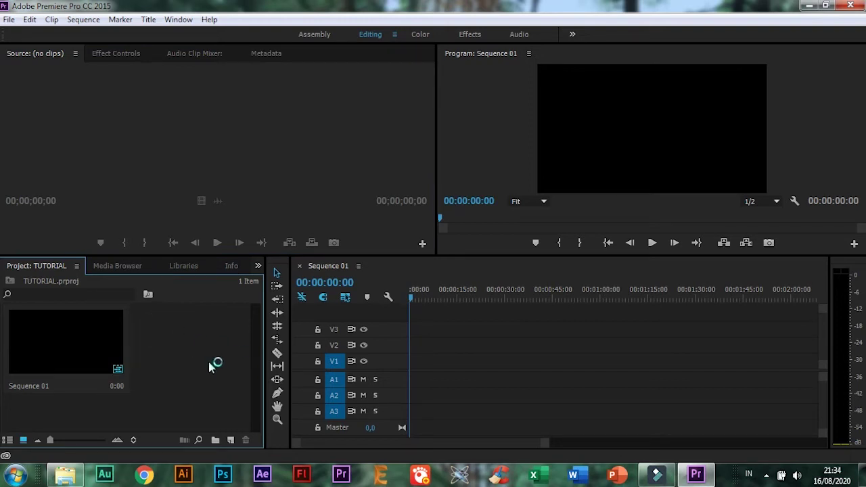
Display the effects library and look over its audio and video effects and transitions categories.
click(39, 271)
click(258, 266)
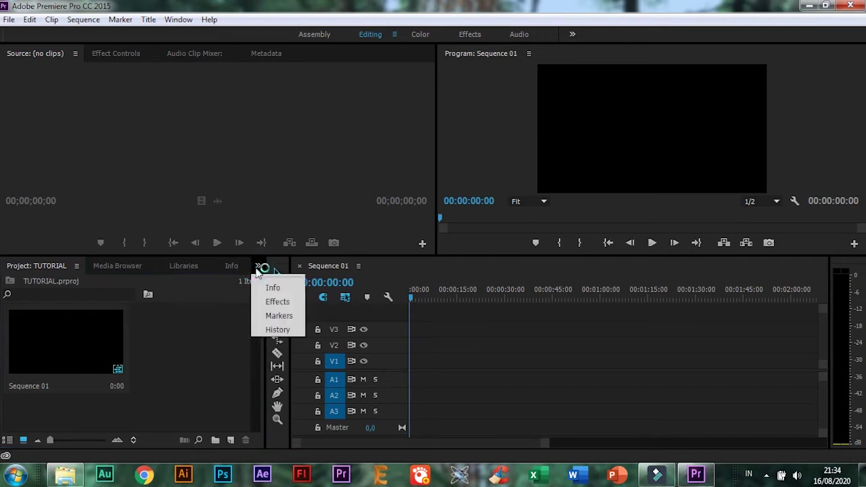
click(280, 305)
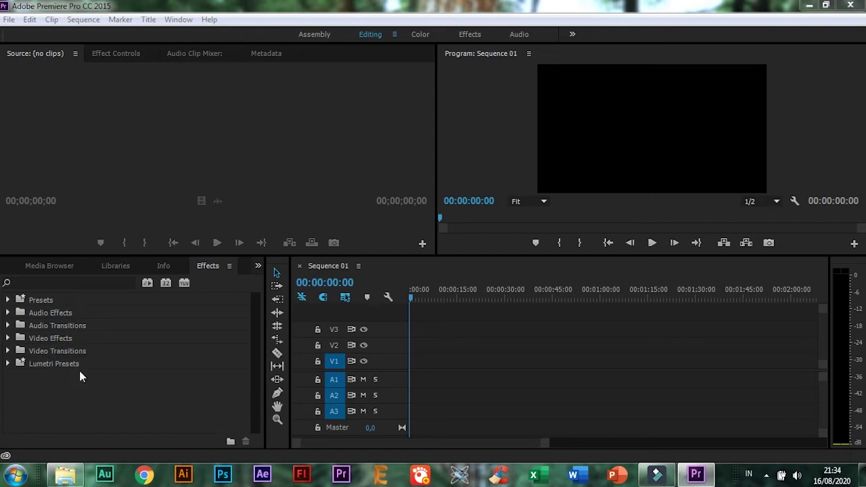
click(54, 314)
click(105, 337)
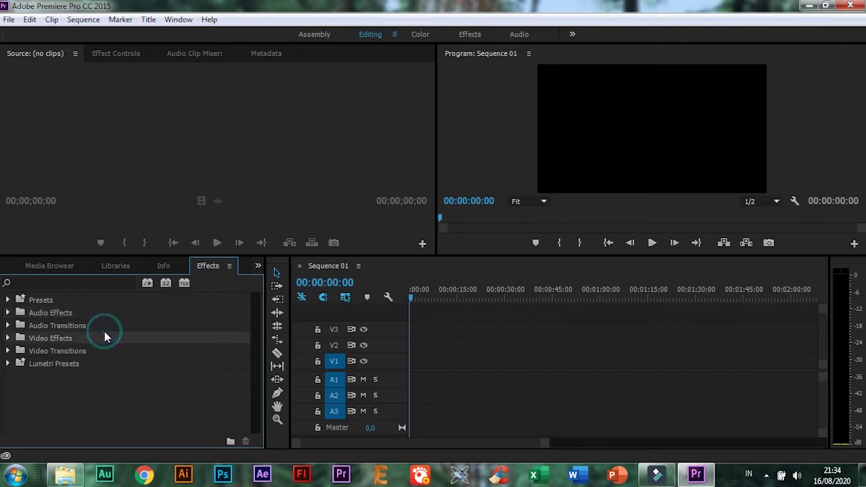
click(95, 327)
click(90, 340)
click(94, 352)
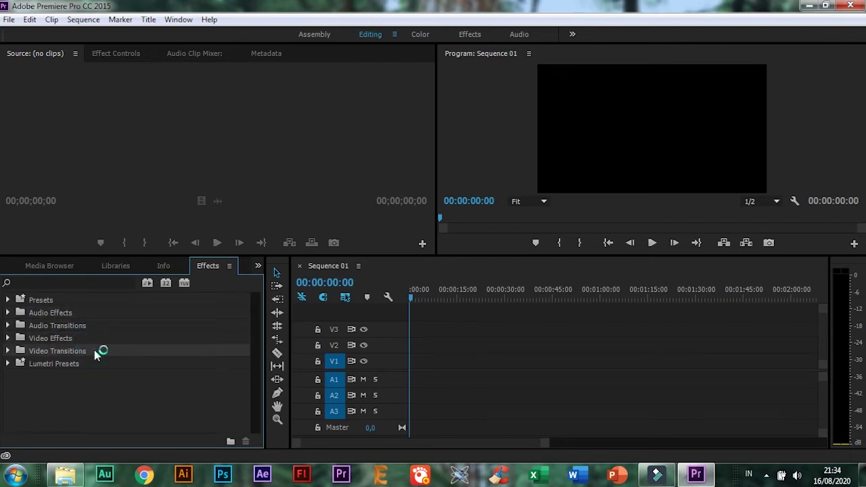
Look at the empty source monitor and bring the TUTORIAL project's item list back into view.
click(57, 139)
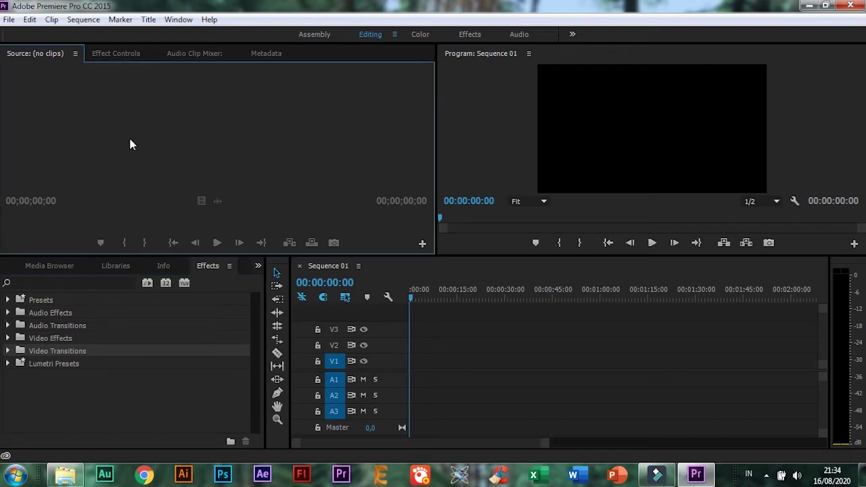
click(20, 54)
click(105, 103)
click(257, 267)
click(288, 280)
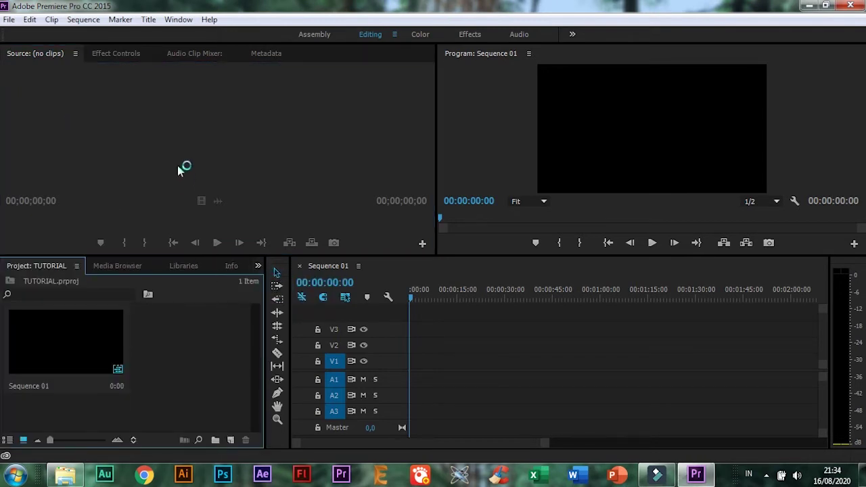
click(167, 192)
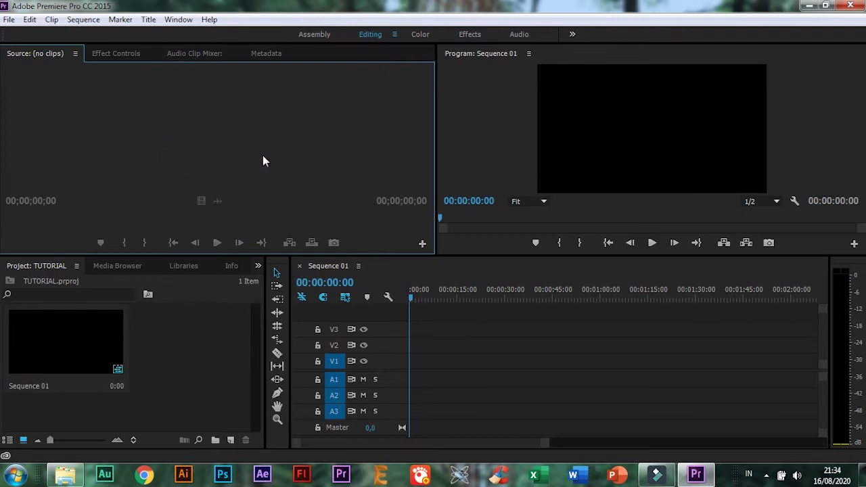
click(475, 328)
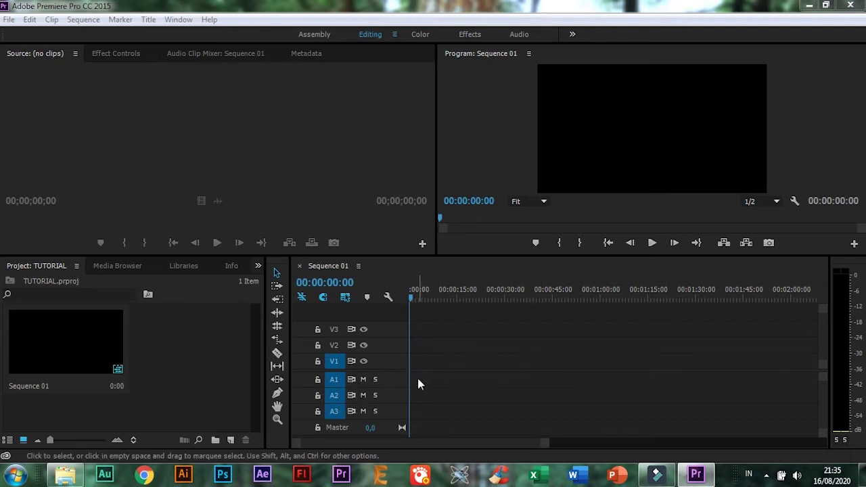
click(305, 324)
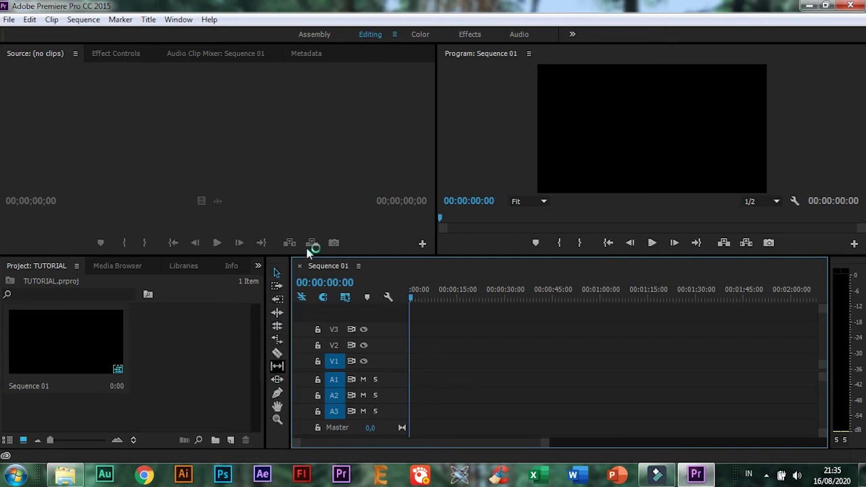
click(503, 124)
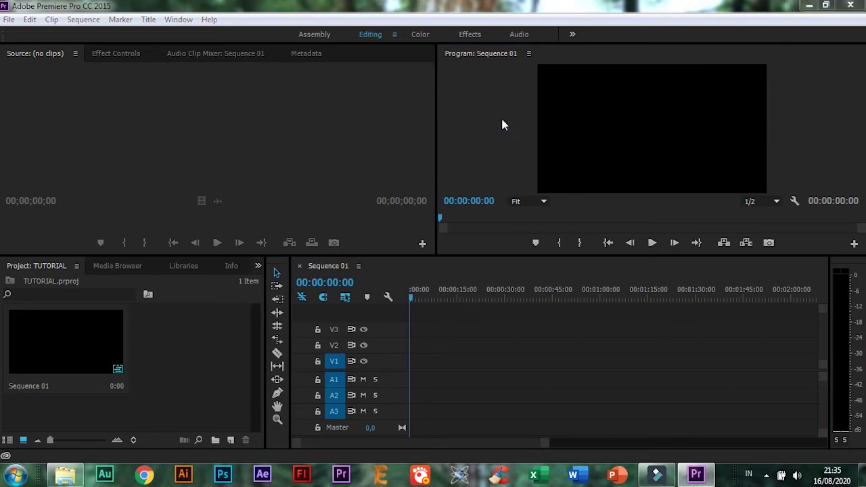
click(480, 162)
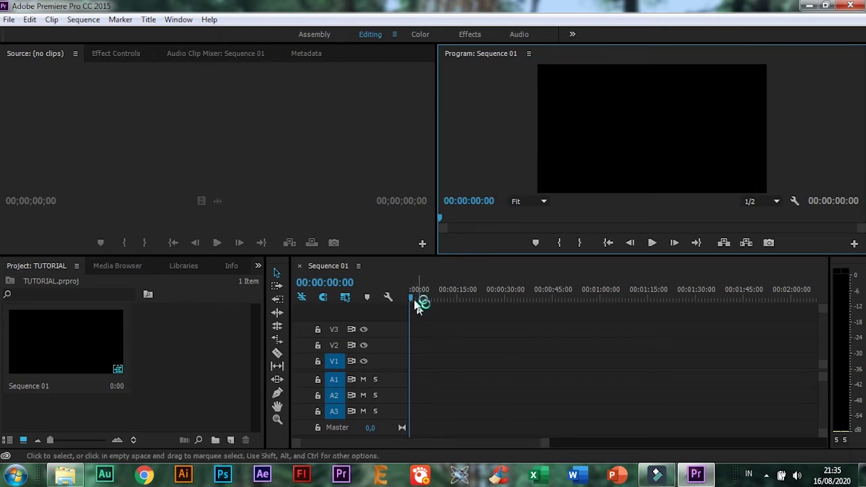
mouse_move(412, 296)
mouse_down()
mouse_move(551, 296)
mouse_move(415, 299)
mouse_up()
click(483, 127)
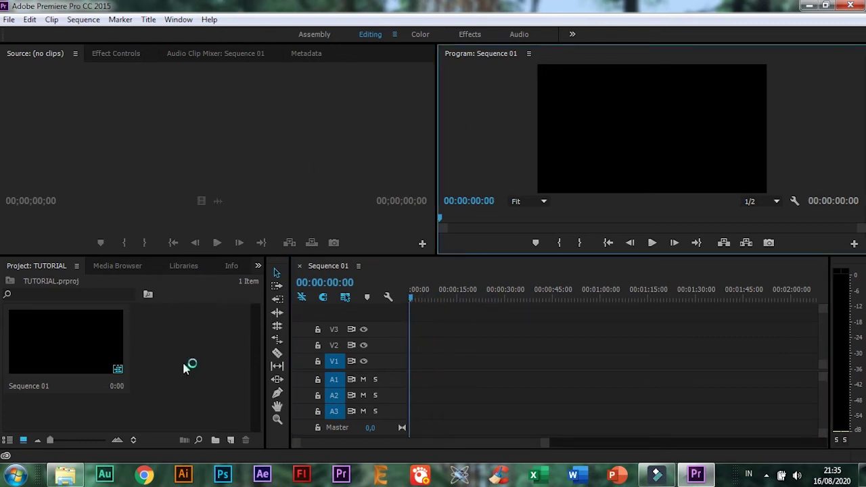
Import the video MVI_5756.MOV from the 100CANON folder into the TUTORIAL project.
click(65, 476)
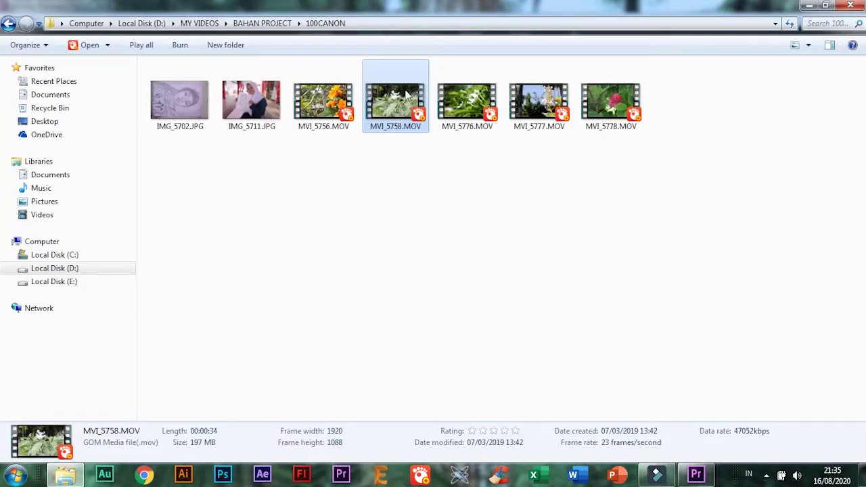
click(324, 100)
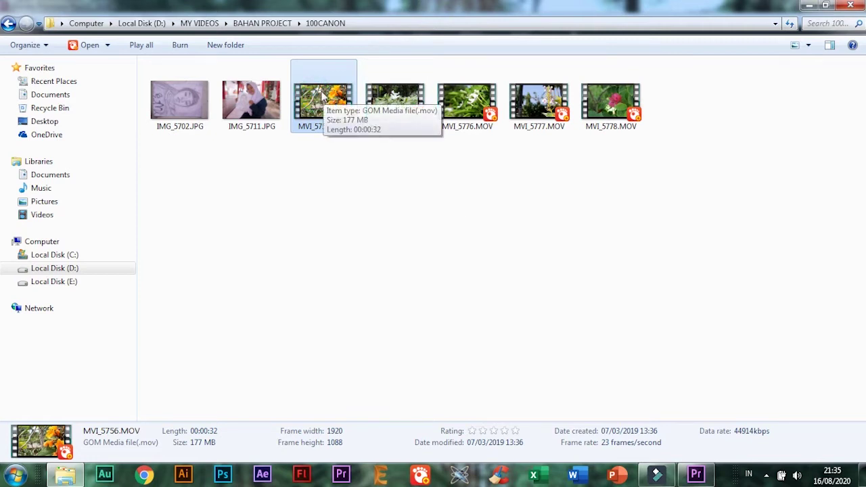
drag(323, 96, 194, 362)
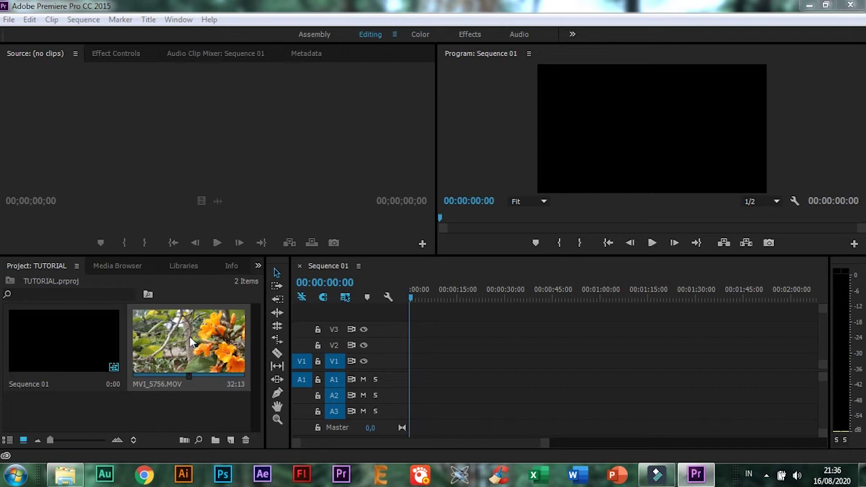
Open MVI_5756.MOV in the source monitor and mark its in point at 00:00:07:02 and out point at 00:00:08:21.
double_click(191, 342)
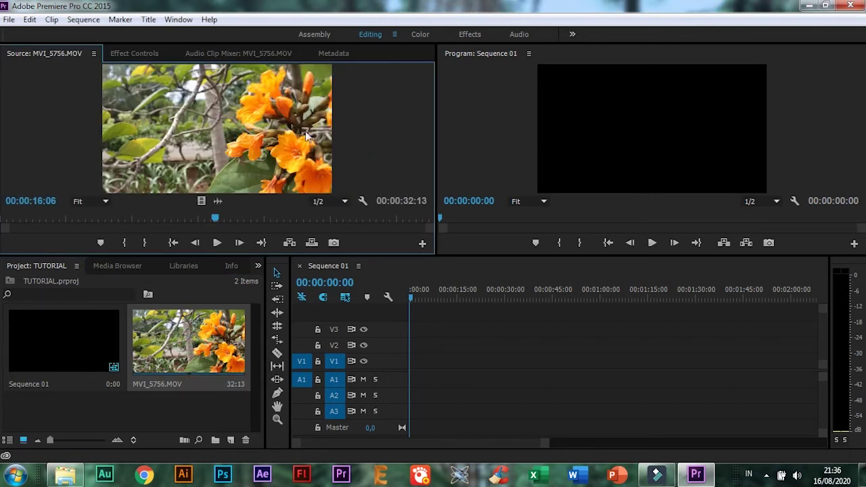
drag(216, 218, 98, 231)
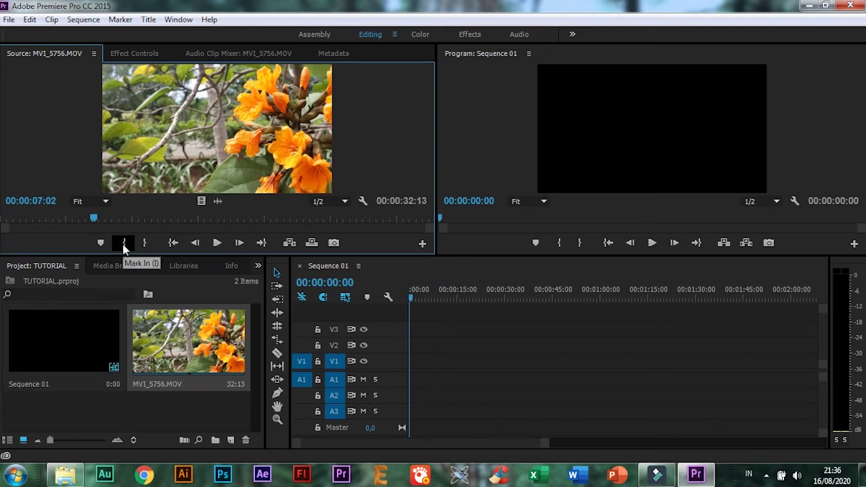
click(124, 243)
drag(93, 218, 118, 220)
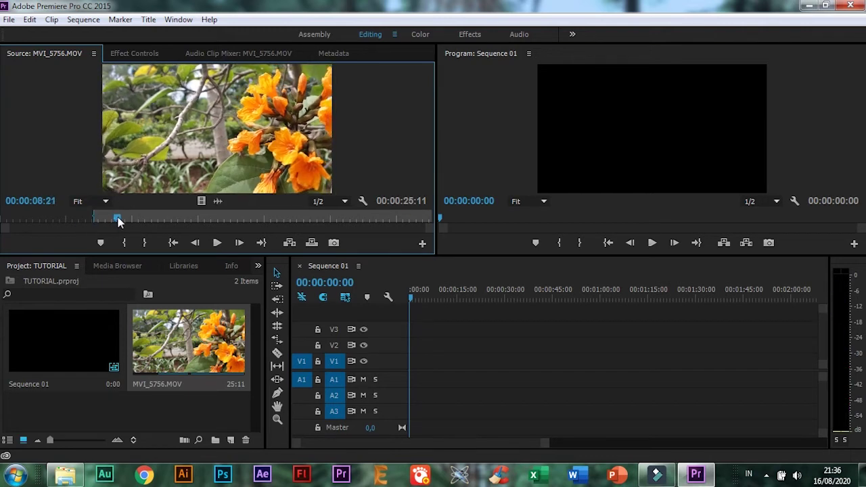
click(143, 242)
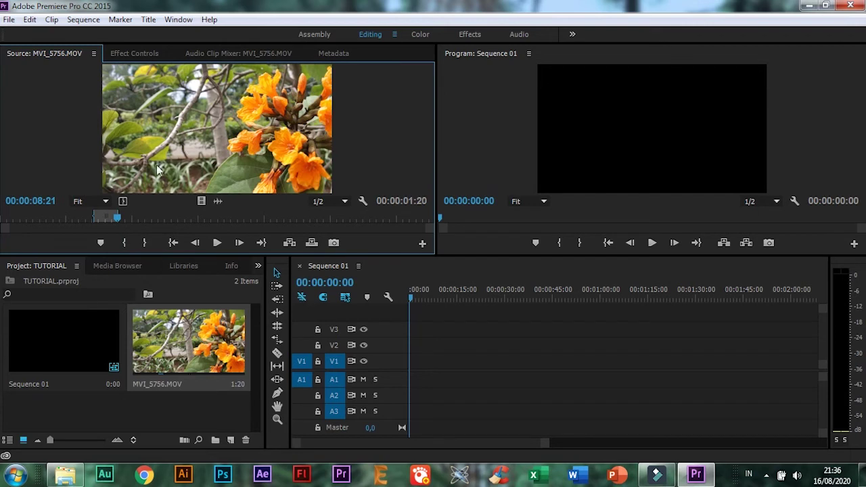
Place only the video of the trimmed MVI_5756.MOV at the start of track V1, keeping the existing sequence settings.
mouse_move(116, 217)
mouse_down()
mouse_move(91, 217)
mouse_move(118, 219)
mouse_up()
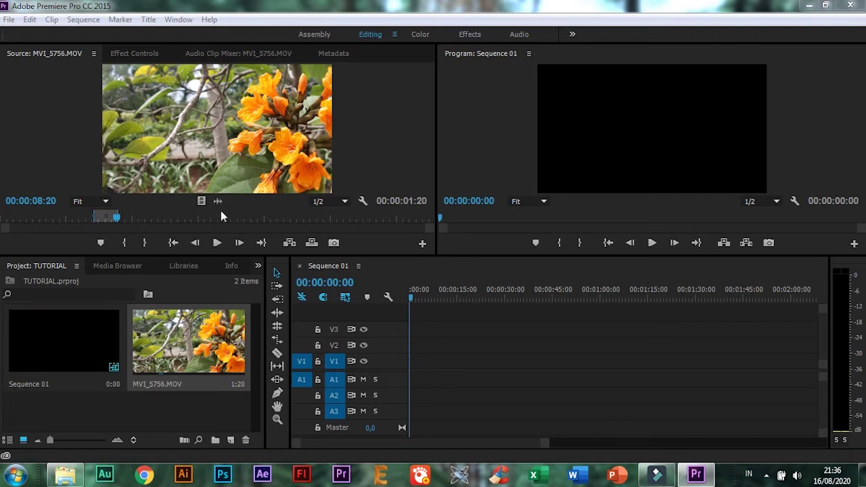
drag(201, 200, 408, 367)
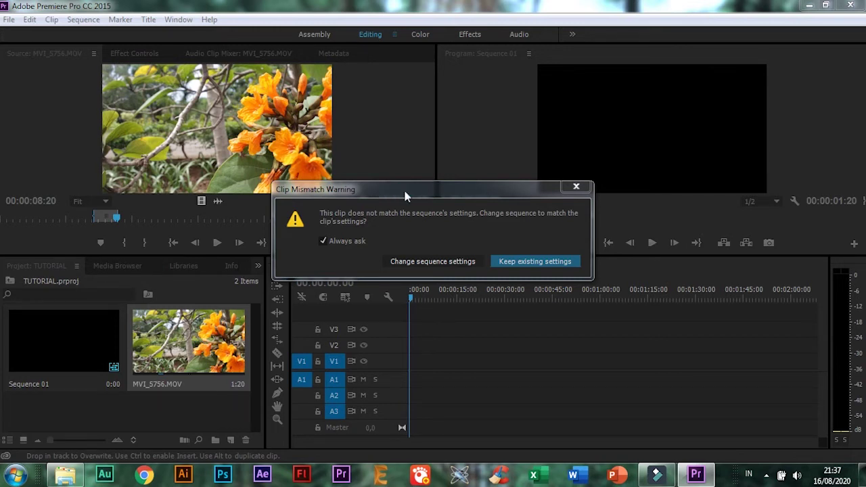
click(513, 269)
click(554, 261)
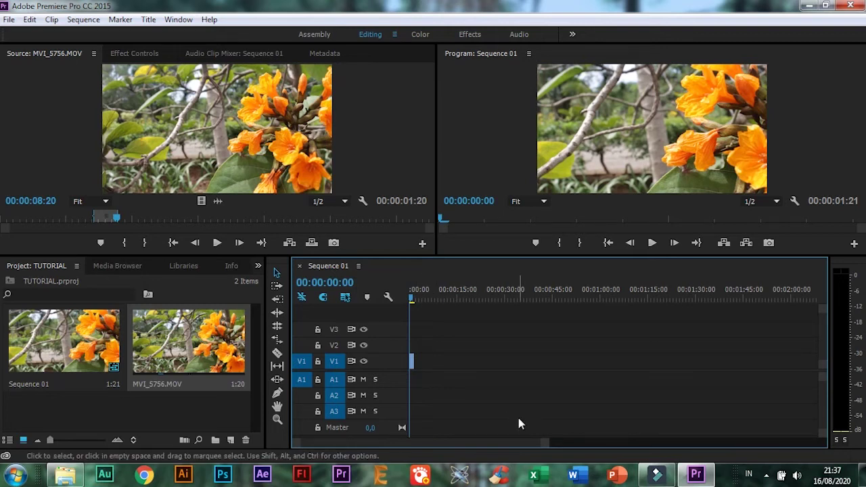
drag(547, 447, 448, 448)
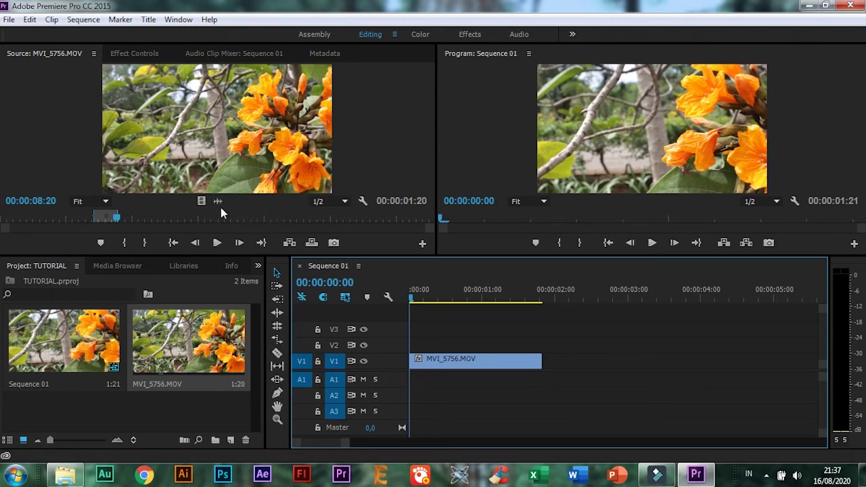
Add only the audio of MVI_5756.MOV to track A1, and delete both the video and audio clips from the sequence.
drag(218, 201, 404, 380)
click(441, 379)
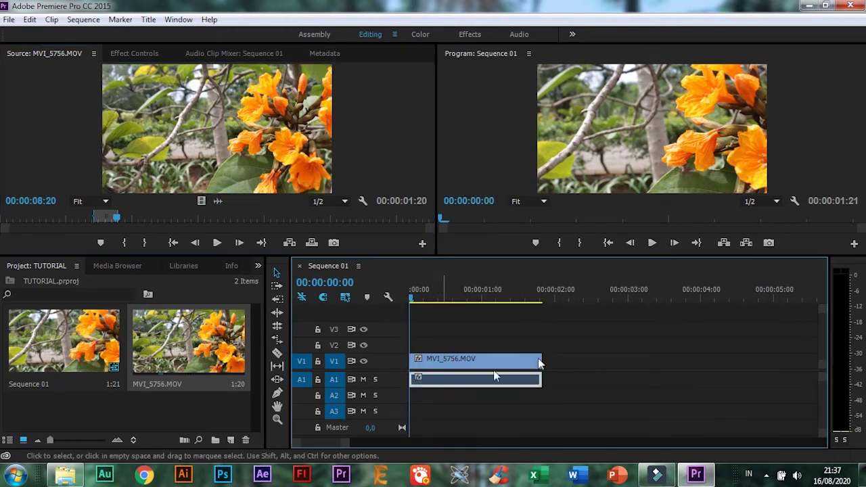
drag(562, 342, 447, 412)
key(Delete)
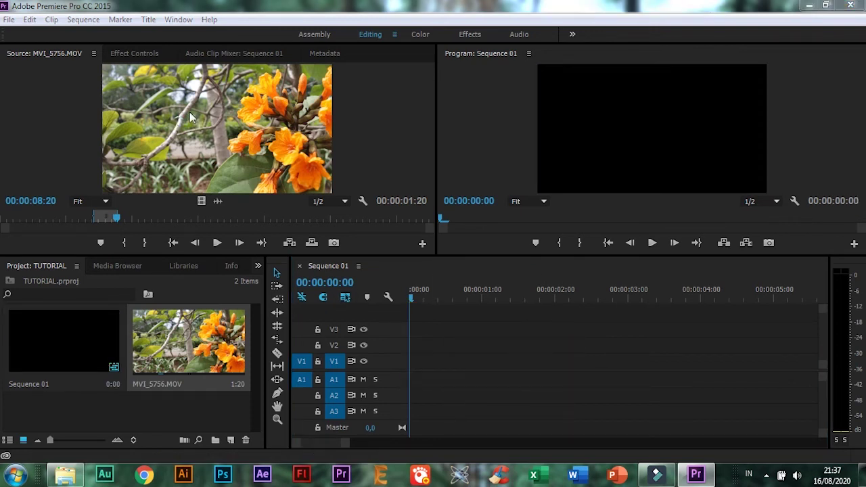
Place the trimmed MVI_5756.MOV with video and audio at the start of Sequence 01, keeping the existing sequence settings.
drag(181, 107, 415, 368)
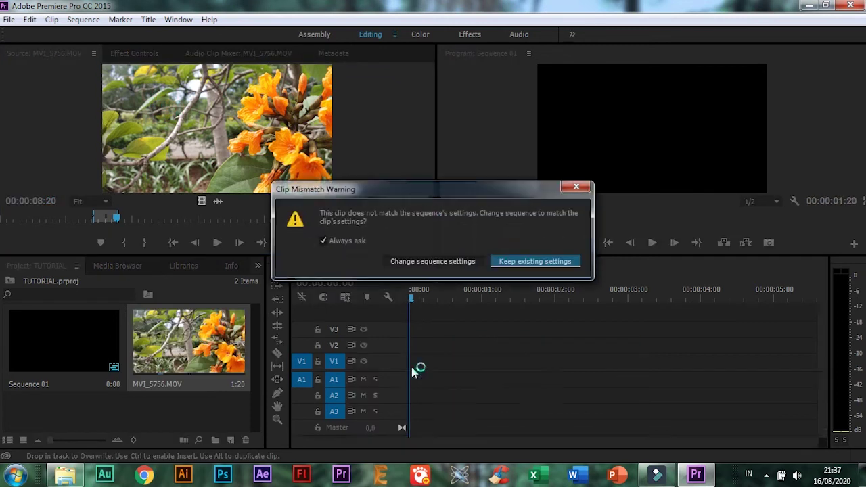
click(545, 261)
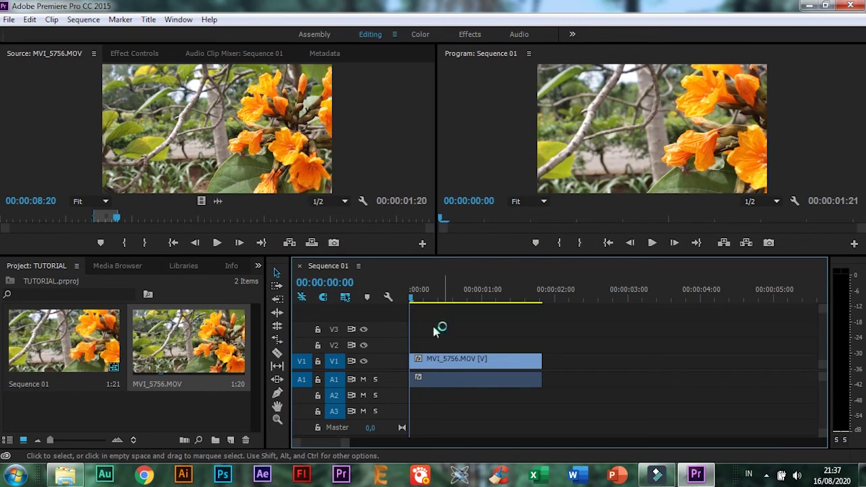
click(416, 297)
key(space)
drag(474, 309, 407, 315)
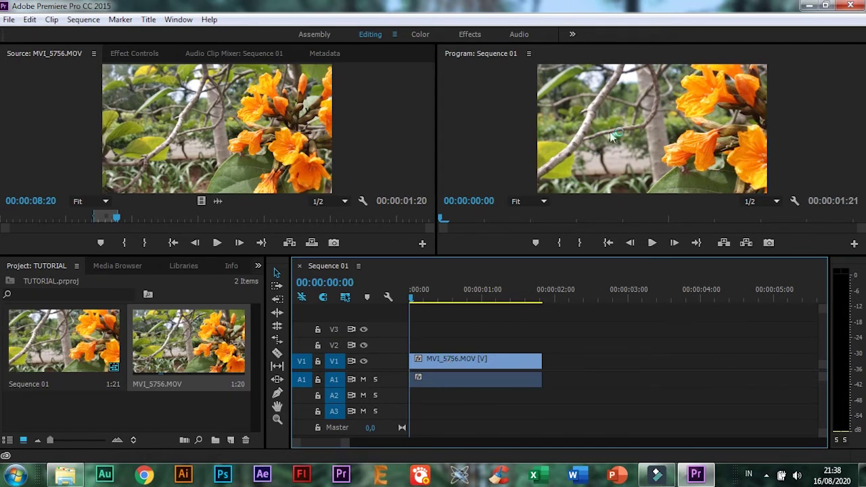
Import the video MVI_5758.MOV from the 100CANON folder into the TUTORIAL project.
click(66, 476)
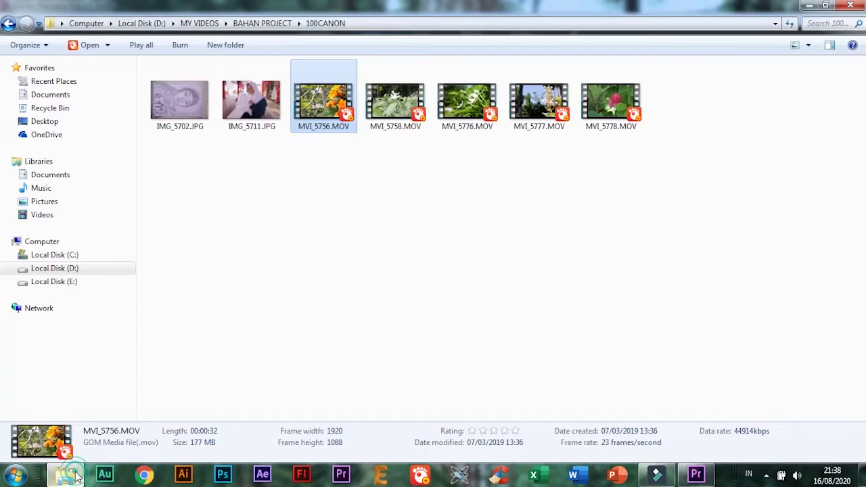
click(402, 102)
drag(402, 102, 202, 393)
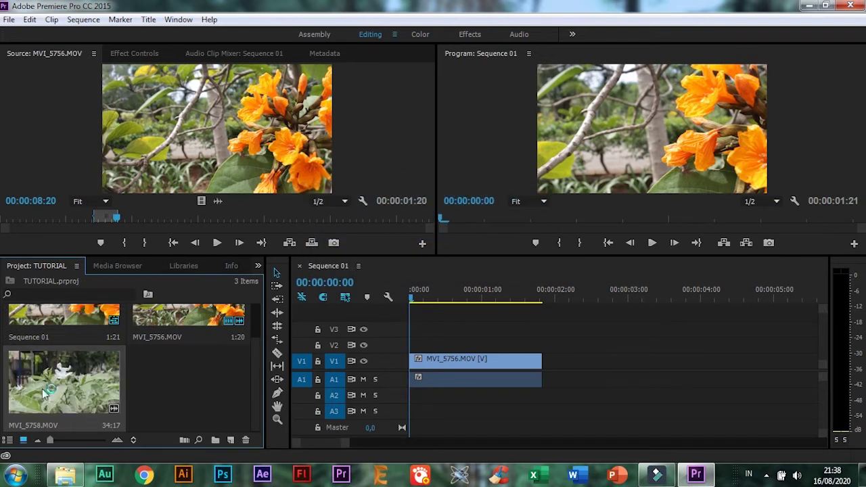
Open MVI_5758.MOV in the source monitor and mark its in point at 00:00:12:22 and out point at 00:00:15:23.
double_click(44, 392)
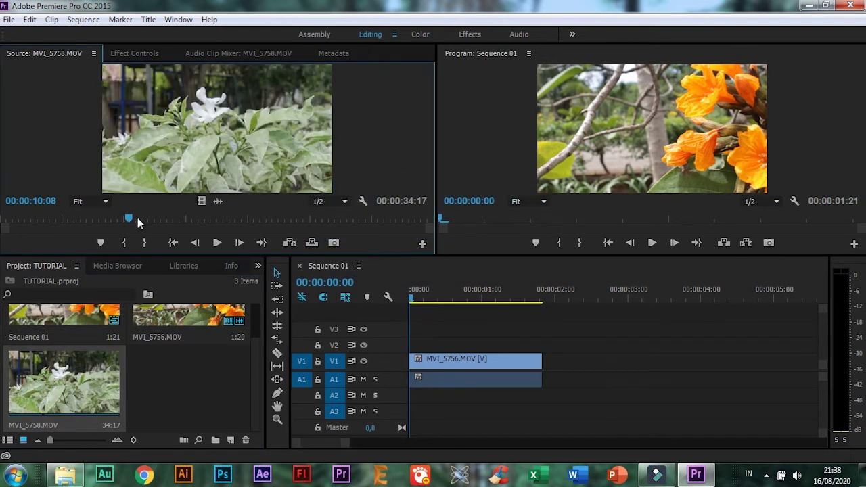
click(159, 218)
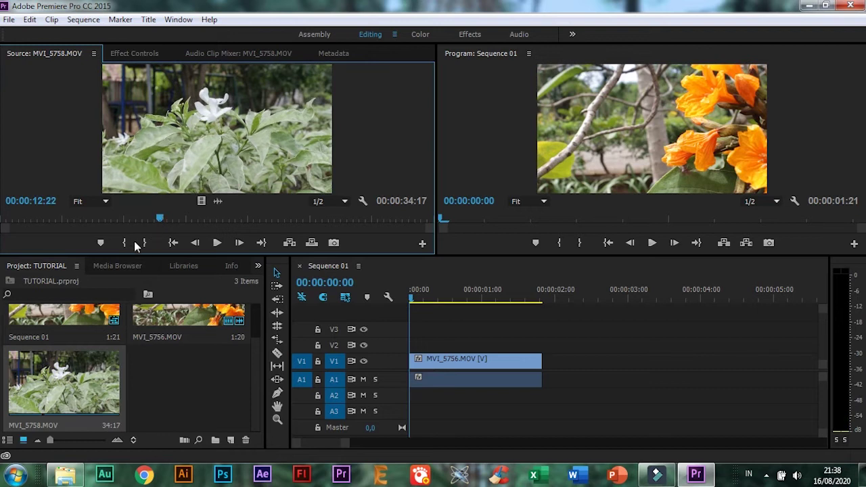
click(124, 243)
drag(163, 220, 197, 218)
click(145, 242)
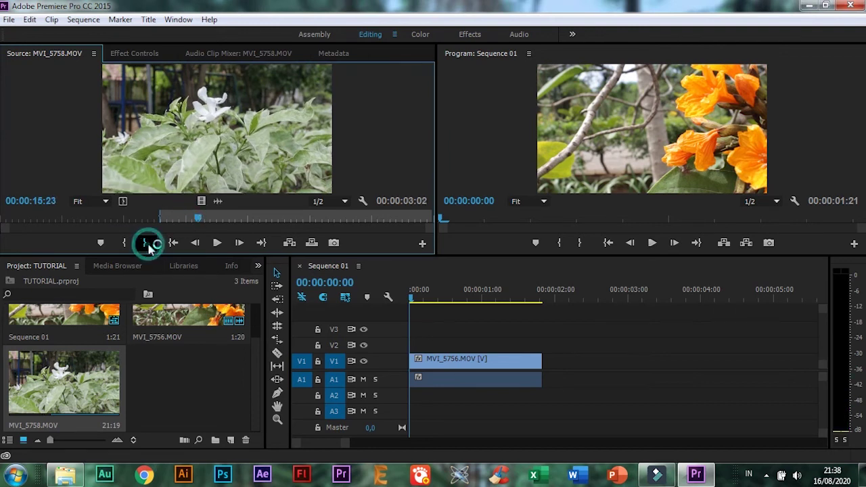
Place the trimmed MVI_5758.MOV after MVI_5756.MOV on V1 and A1, and ripple delete the gap between them.
drag(188, 109, 557, 366)
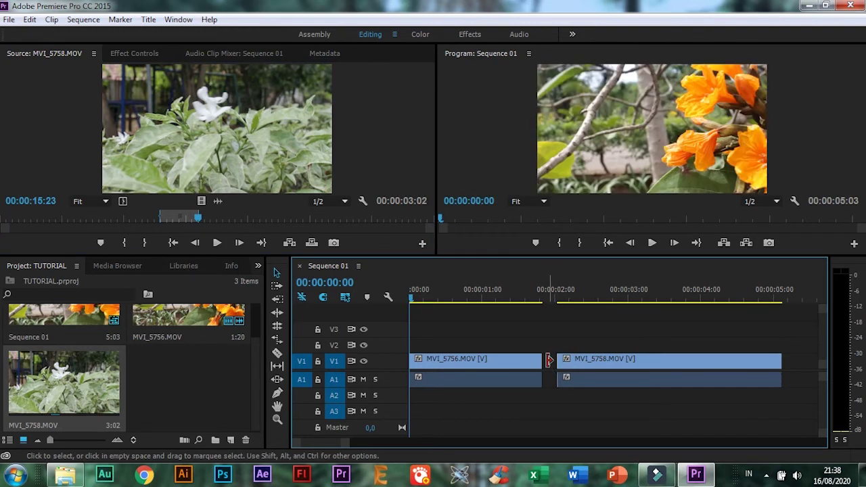
click(549, 361)
right_click(550, 363)
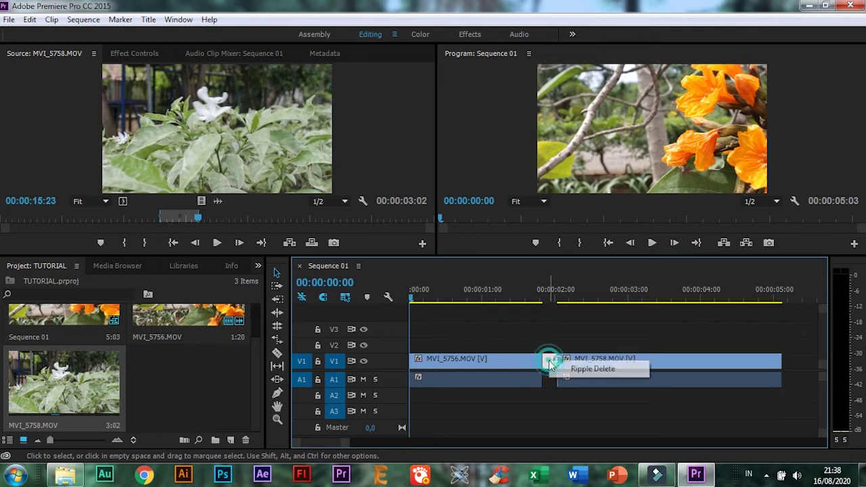
click(589, 368)
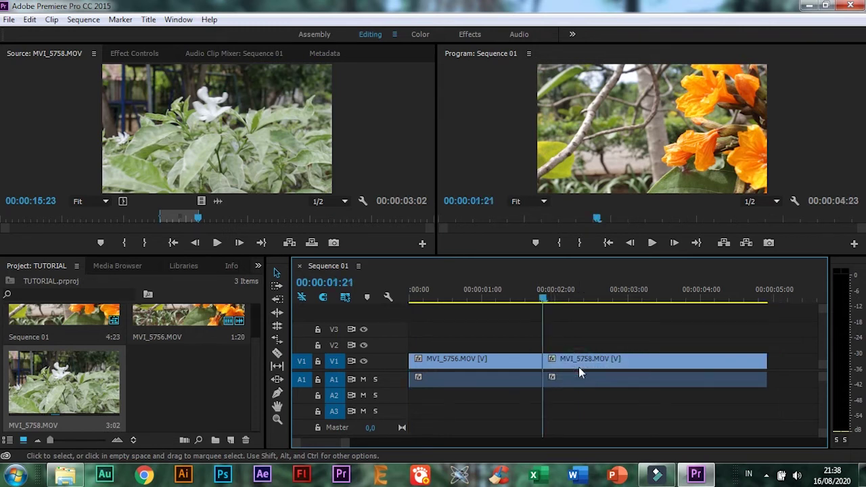
Play back the sequence across the cut between the two clips and return the playhead to 00:00:00:16.
mouse_move(543, 301)
mouse_down()
mouse_move(530, 303)
mouse_move(553, 303)
mouse_move(527, 304)
mouse_up()
click(652, 243)
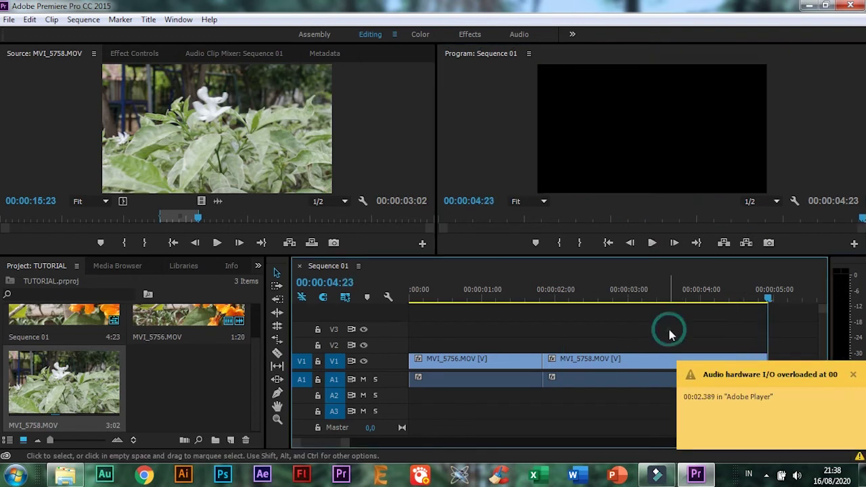
click(854, 375)
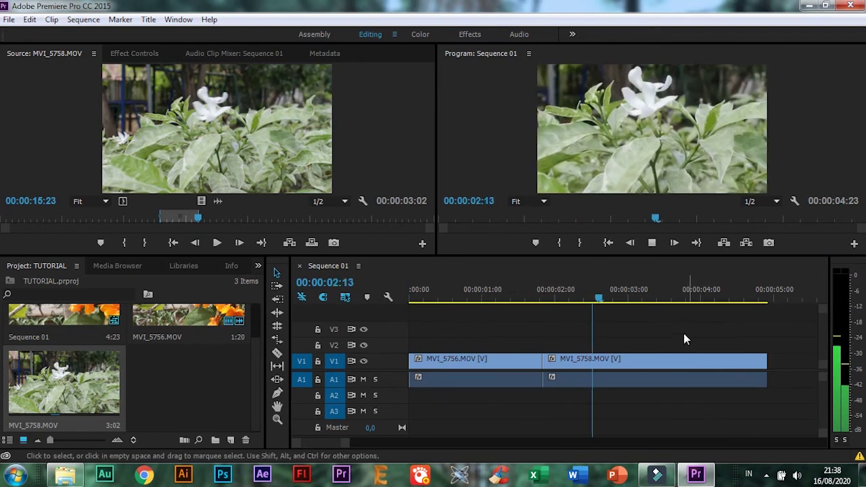
click(652, 243)
drag(690, 301, 458, 313)
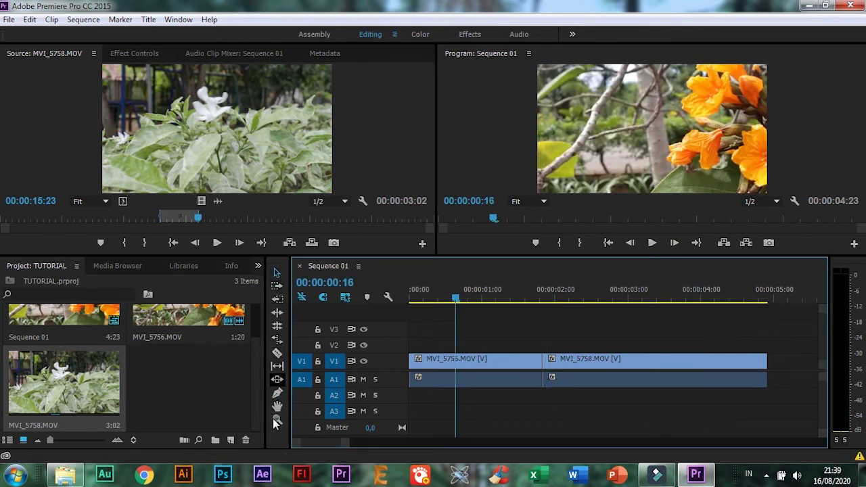
Use the Selection tool to select the MVI_5756.MOV clip and the MVI_5758.MOV clip in turn.
click(278, 273)
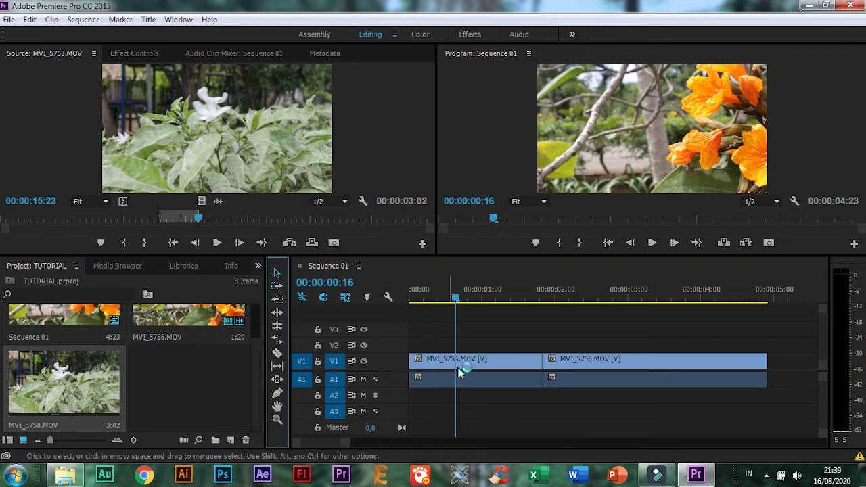
click(483, 371)
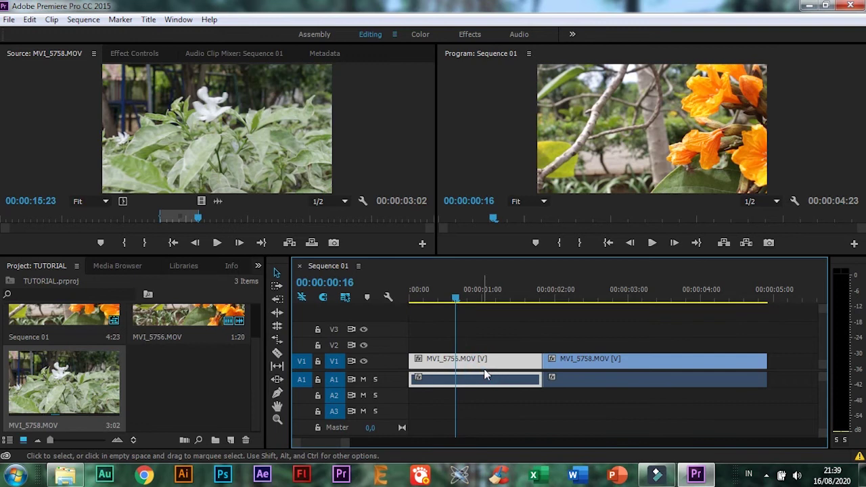
click(621, 365)
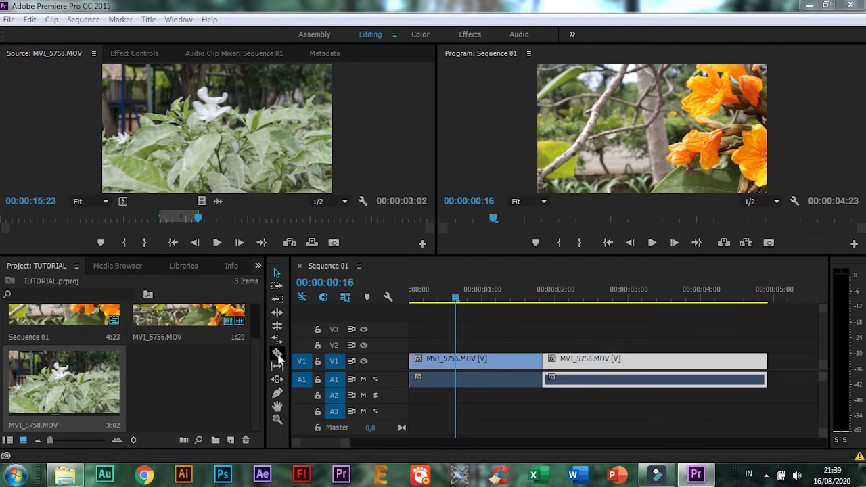
Split the MVI_5758.MOV clip at 00:00:04:09 with the Razor tool and delete the piece after the cut.
click(277, 354)
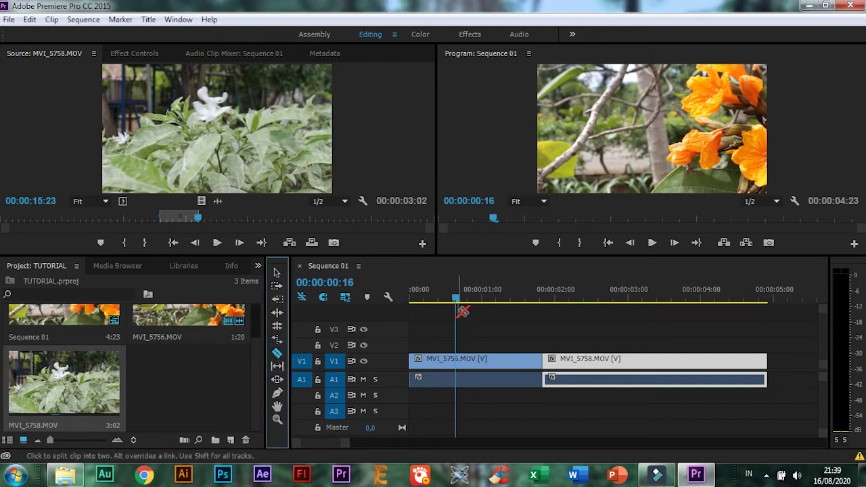
click(700, 319)
drag(459, 302, 732, 305)
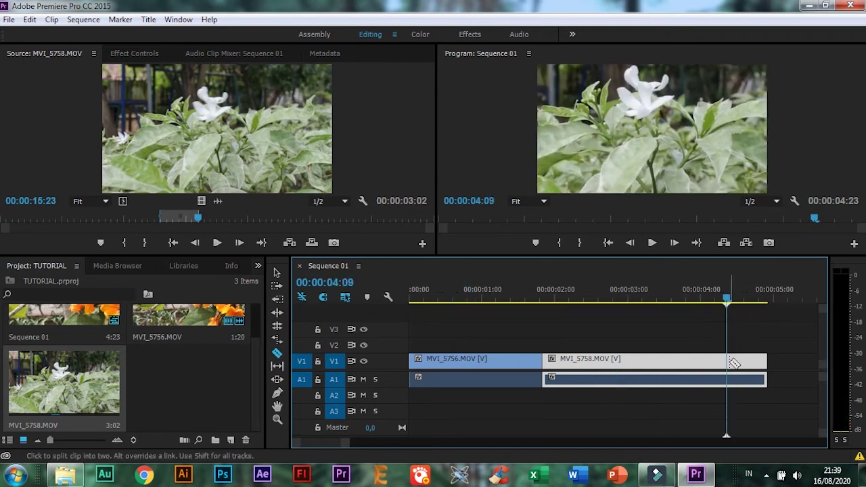
click(729, 362)
click(281, 270)
click(750, 381)
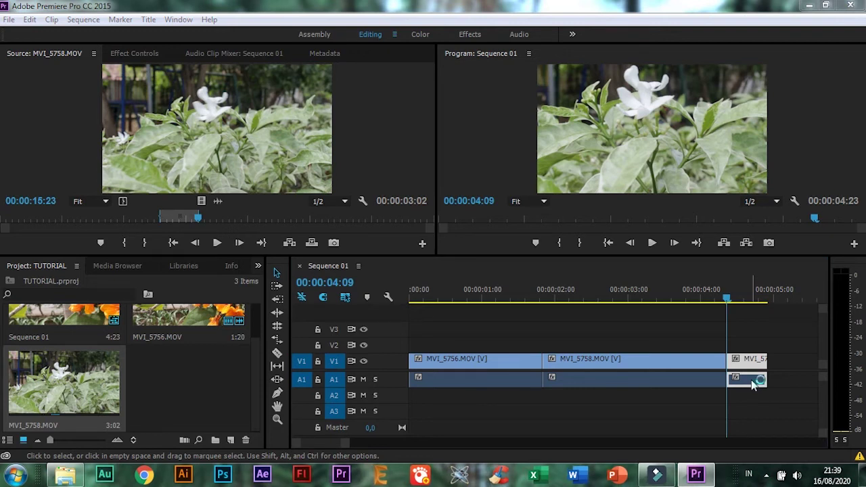
click(754, 359)
key(Delete)
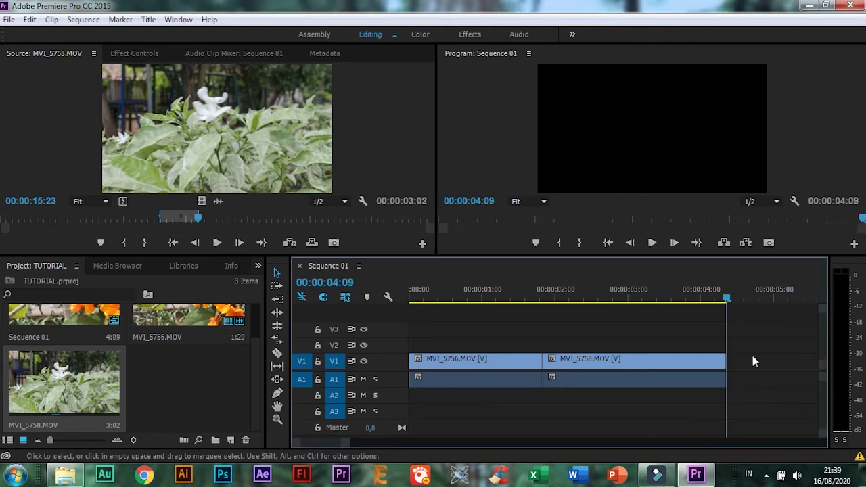
Examine the playback resolution options of the program monitor and the source monitor, leaving both at 1/2.
drag(511, 300, 491, 329)
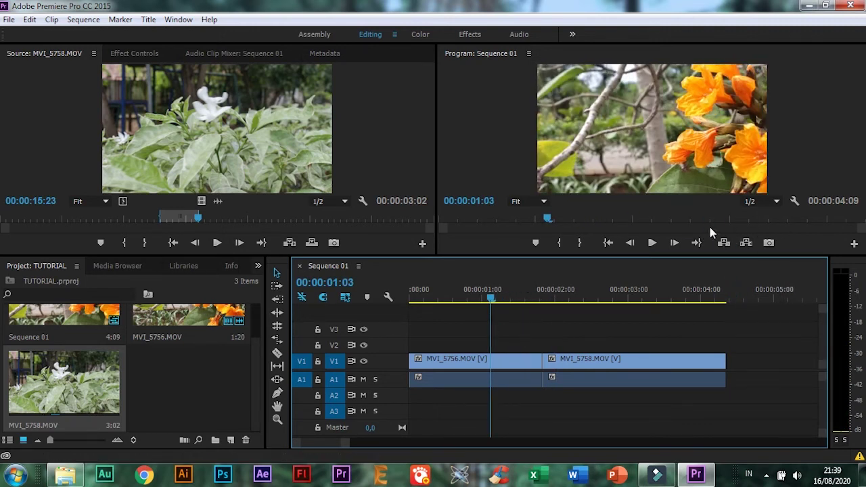
click(769, 201)
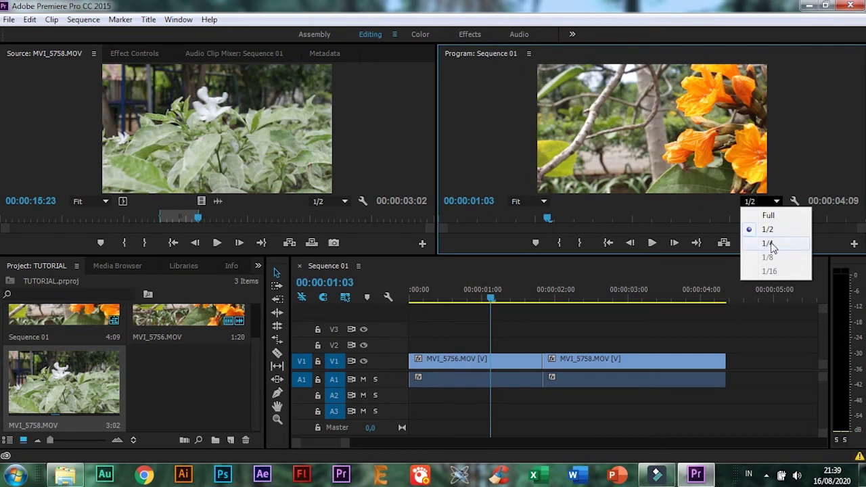
click(663, 144)
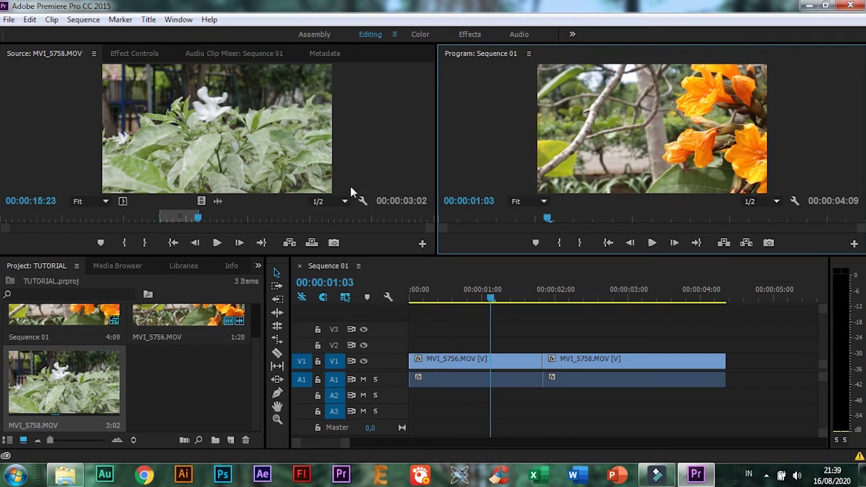
click(346, 203)
click(348, 138)
click(223, 116)
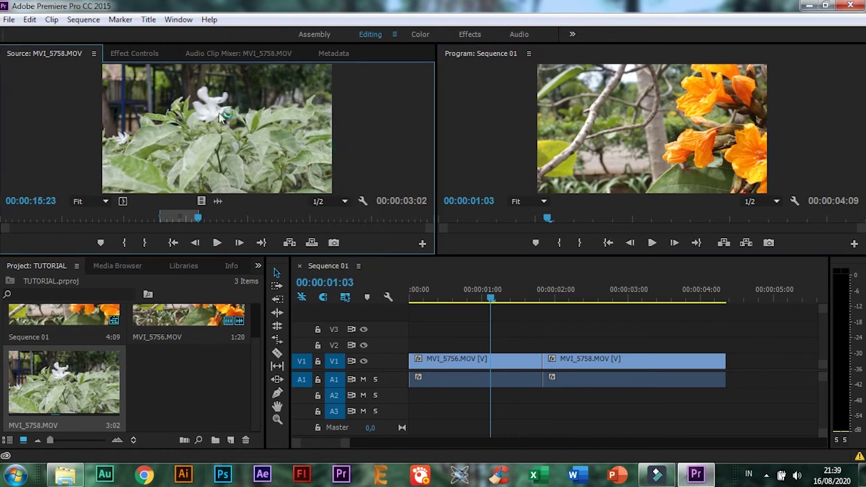
click(601, 138)
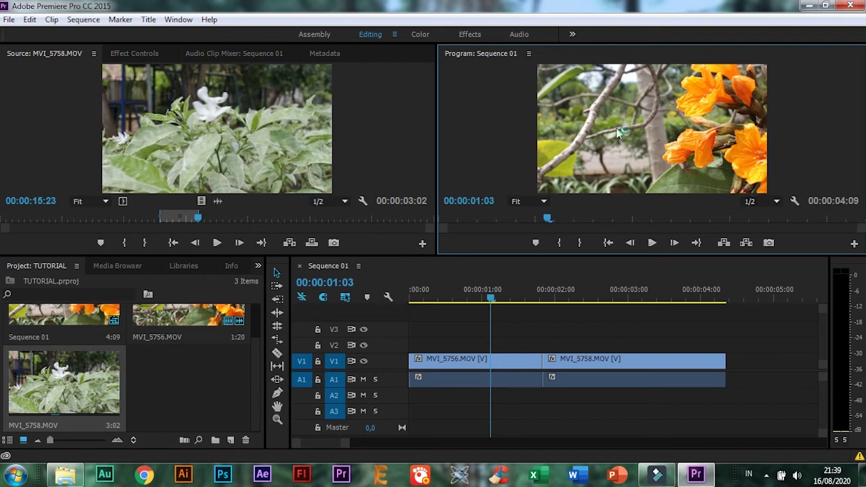
Scrub the playhead over the cut between the two clips to 00:00:02:07 and watch the audio meters.
drag(492, 303, 537, 302)
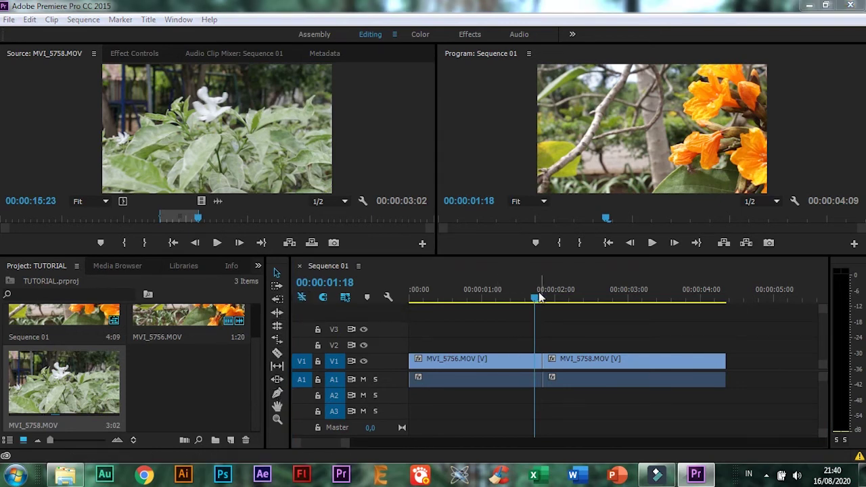
drag(540, 298, 579, 318)
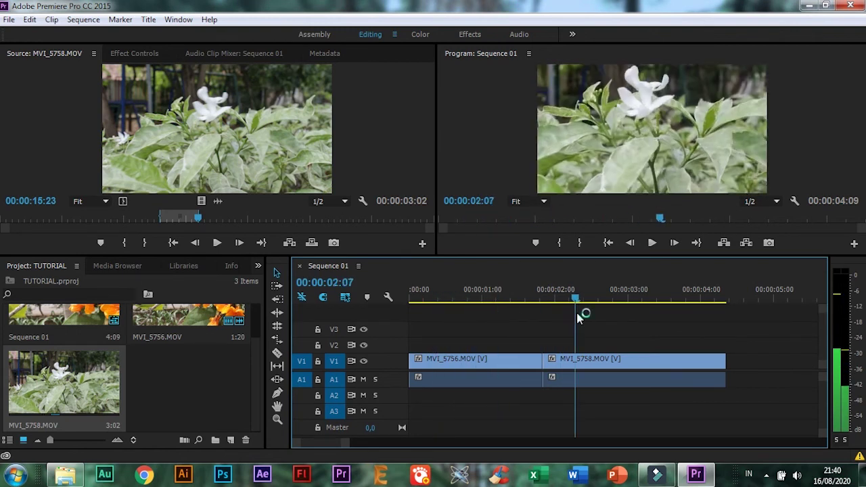
Show the Effects panel and look over its audio and video effect and transition folders.
click(257, 269)
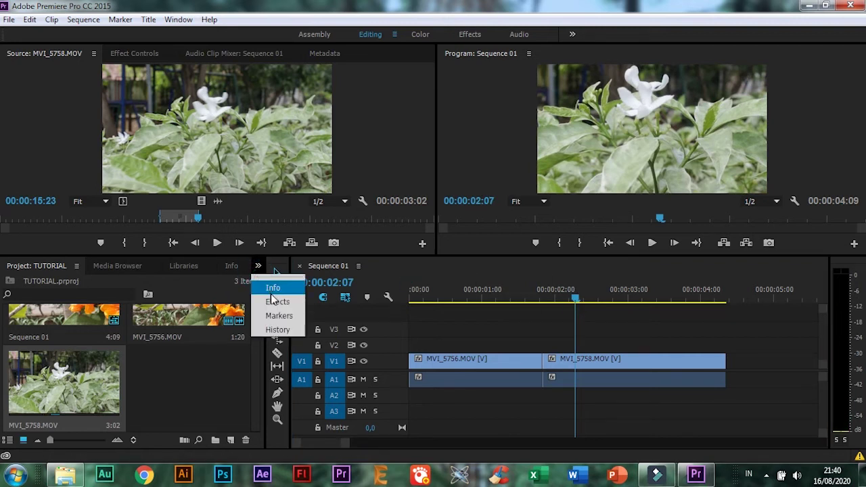
click(277, 302)
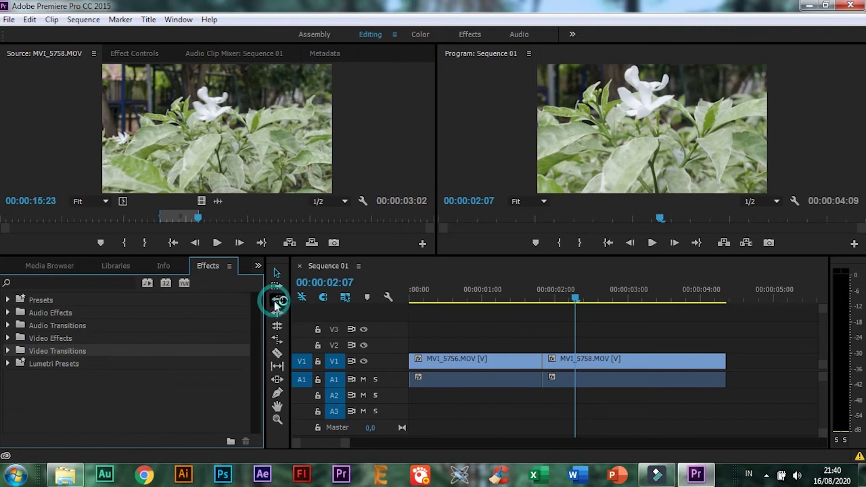
click(72, 314)
click(76, 326)
click(76, 339)
click(88, 353)
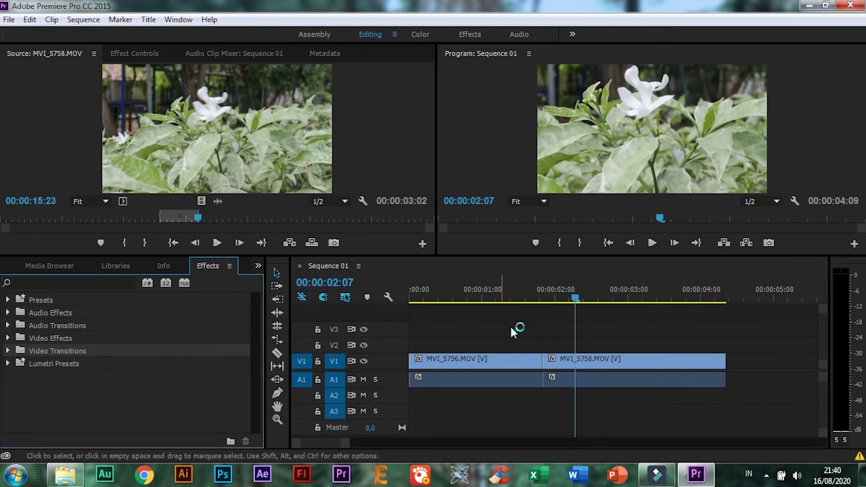
Move the playhead in Sequence 01 to 00:00:01:10.
click(559, 316)
click(450, 315)
drag(454, 299, 512, 302)
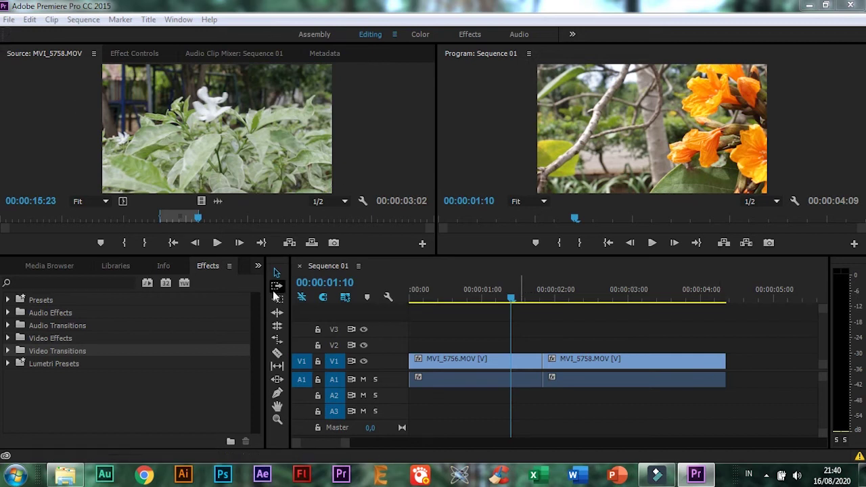
View the available export types for the sequence without choosing one.
click(12, 21)
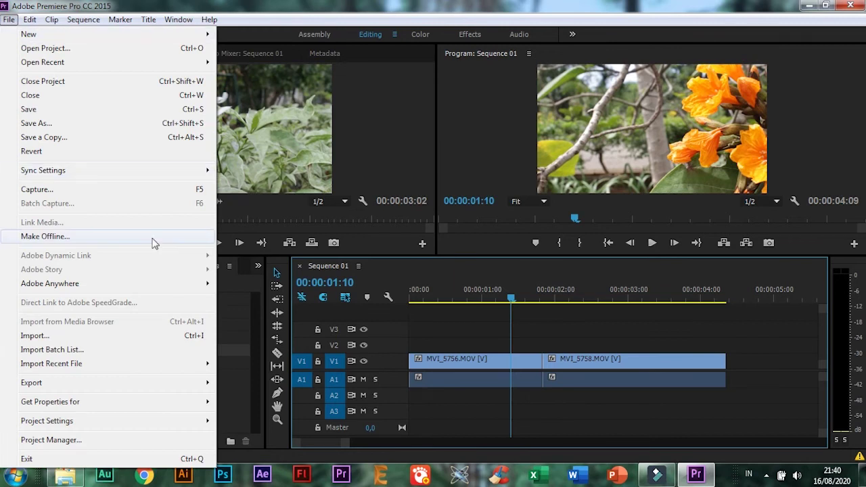
mouse_move(172, 383)
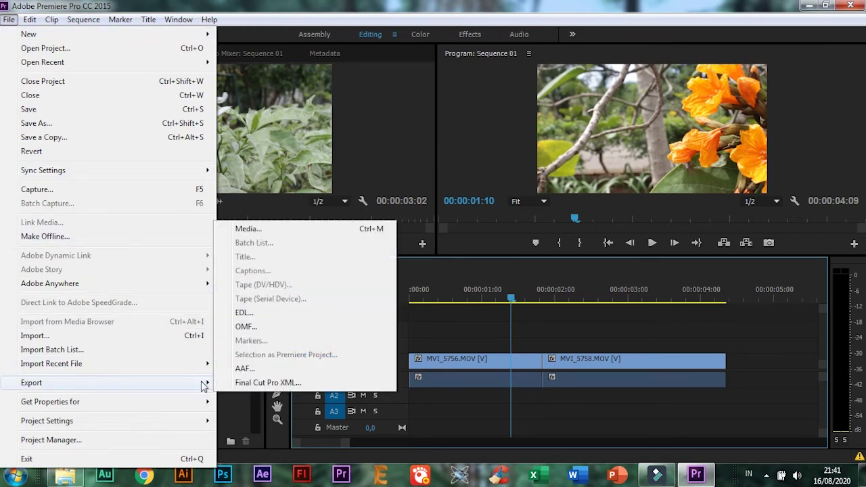
click(477, 329)
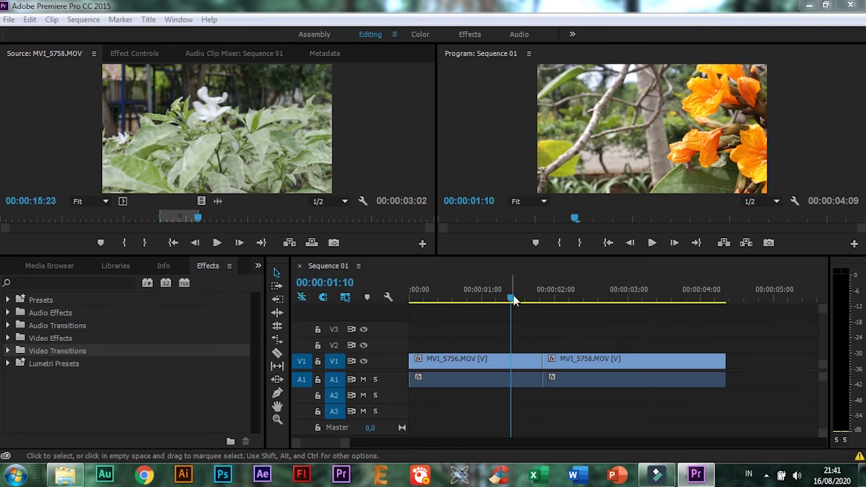
Play the sequence across the cut, stop it and move the playhead to 00:00:02:08.
drag(514, 301, 520, 298)
click(652, 242)
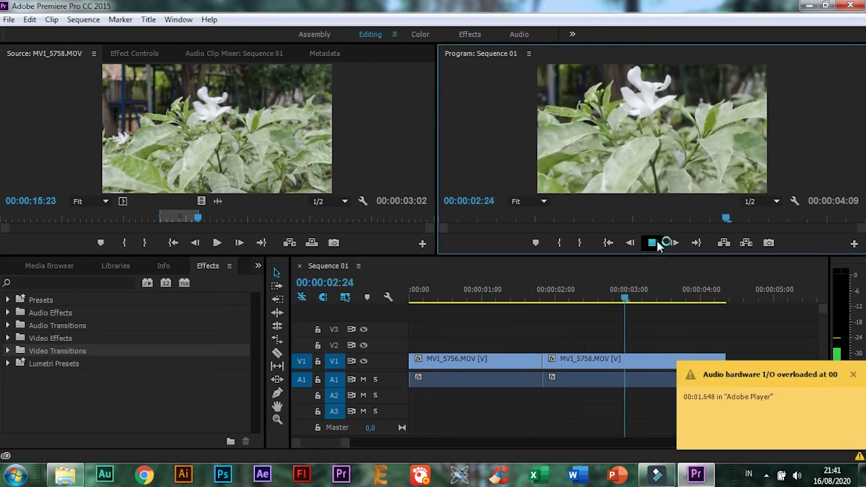
click(655, 244)
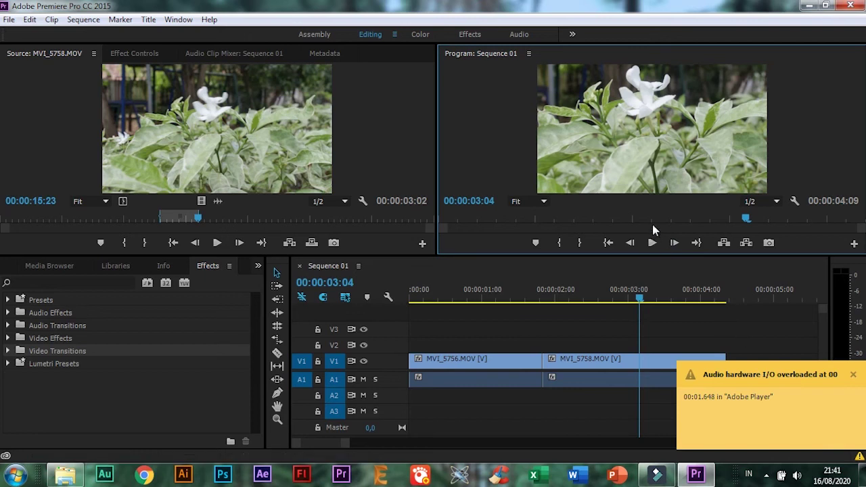
drag(635, 304, 576, 306)
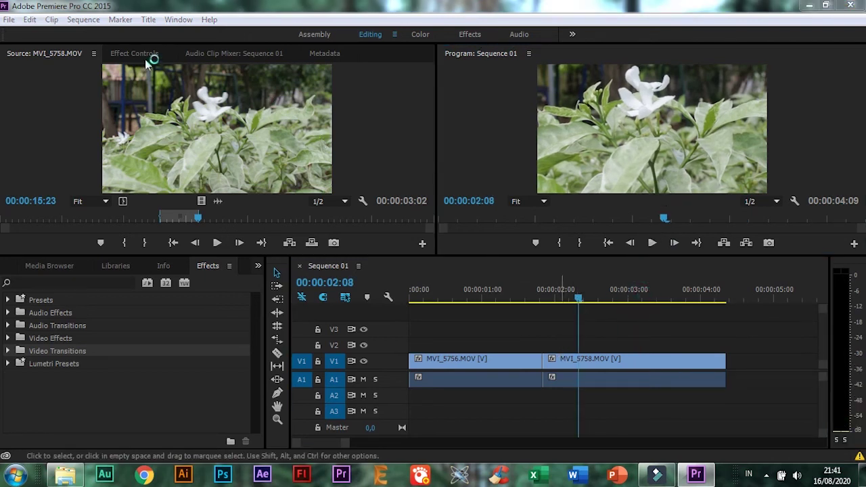
Render the sequence with Render In to Out and move the playhead to 00:00:01:05.
click(98, 21)
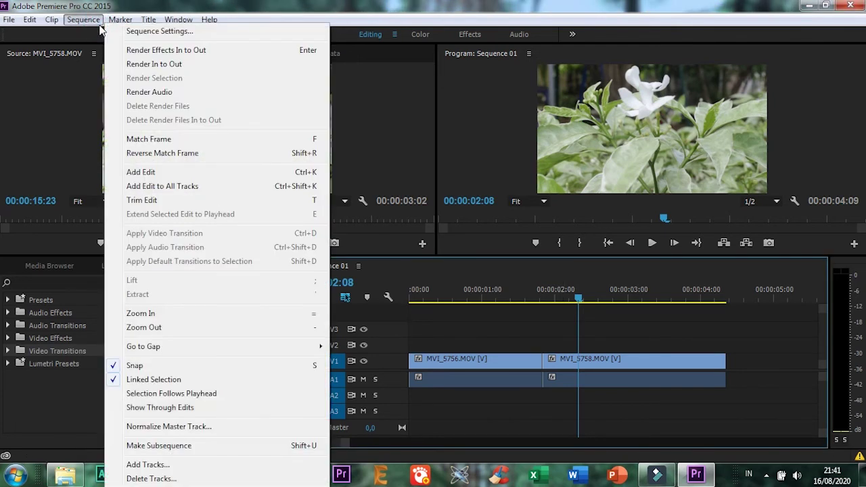
click(211, 70)
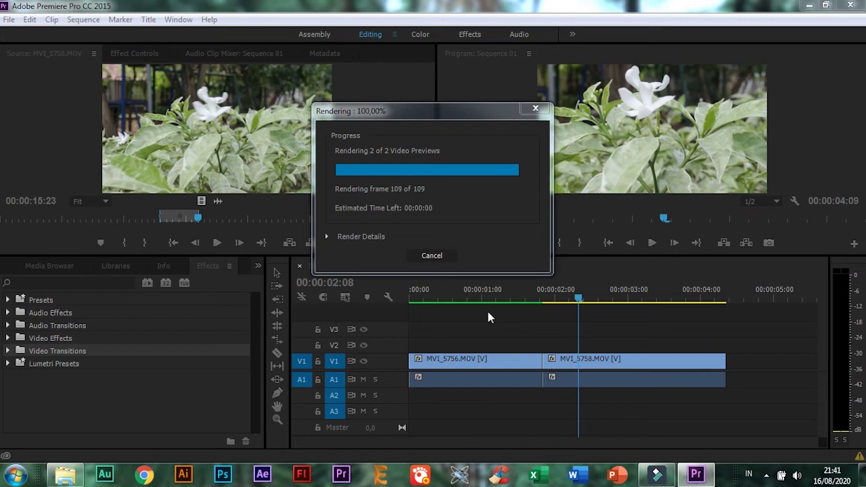
drag(576, 305, 499, 307)
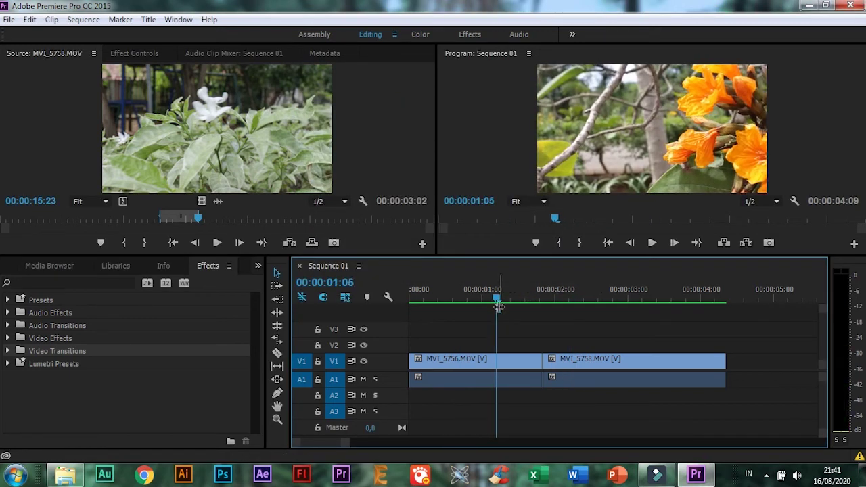
Open the media export settings for Sequence 01 and scrub the output preview from the start to 00:00:03:19.
click(9, 19)
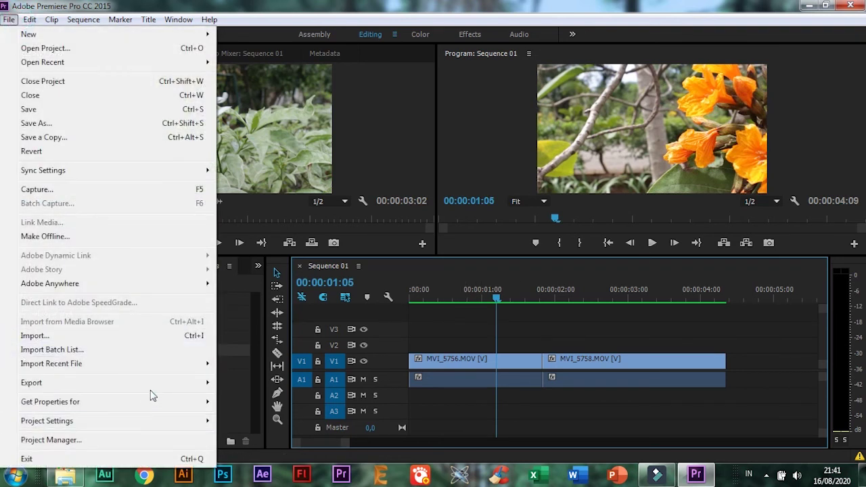
mouse_move(155, 390)
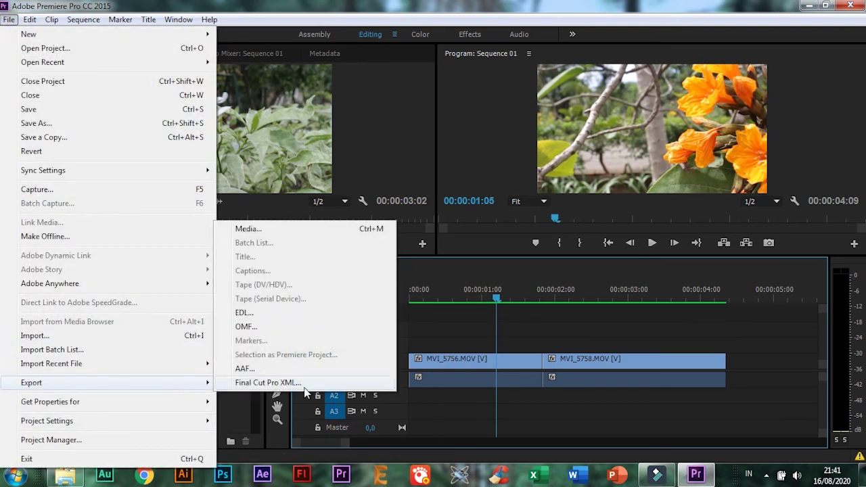
click(289, 232)
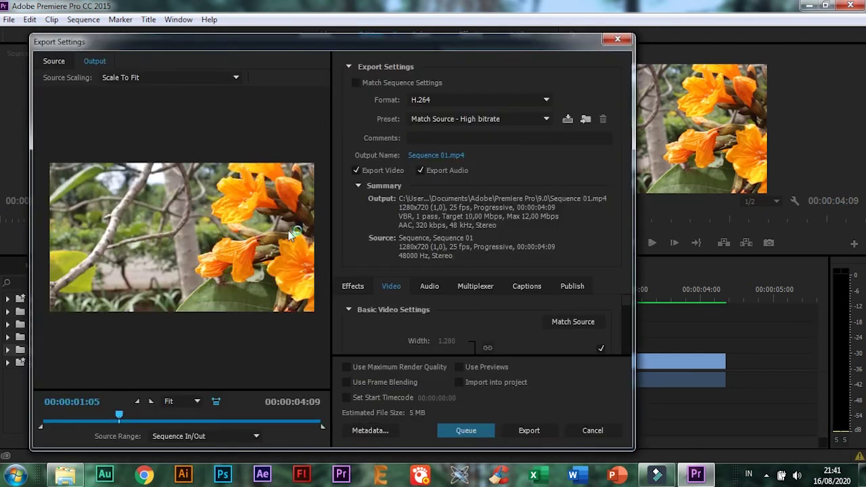
drag(122, 415, 43, 420)
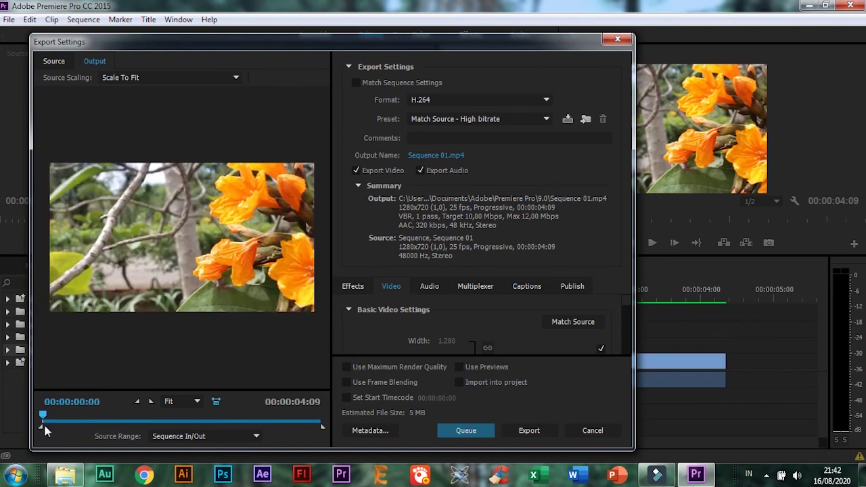
drag(40, 427, 283, 414)
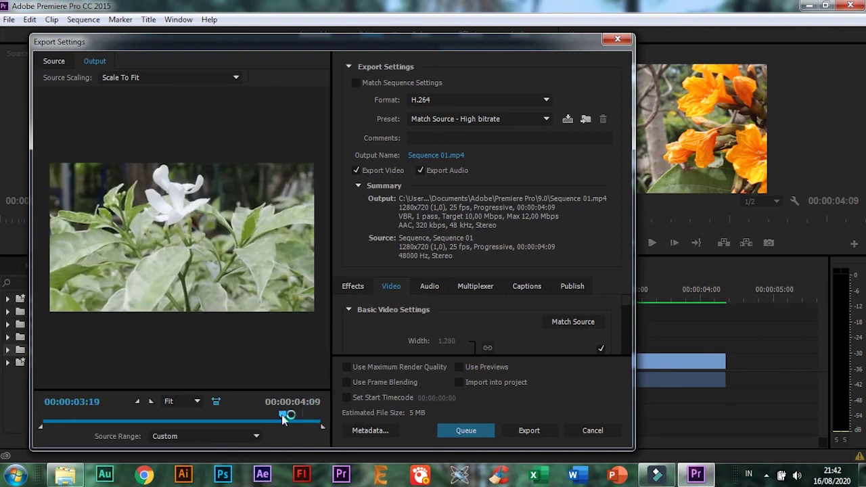
Choose the H.264 export format and look through its presets, keeping Match Source - High bitrate.
click(446, 100)
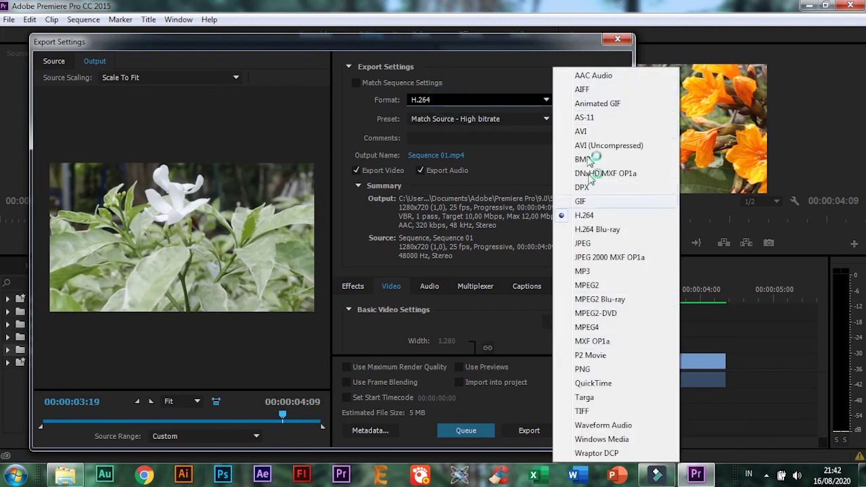
click(608, 221)
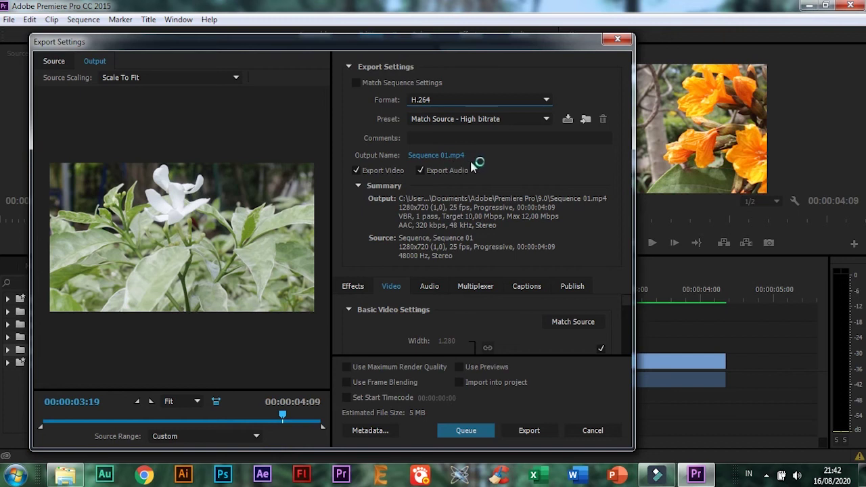
click(485, 121)
click(485, 122)
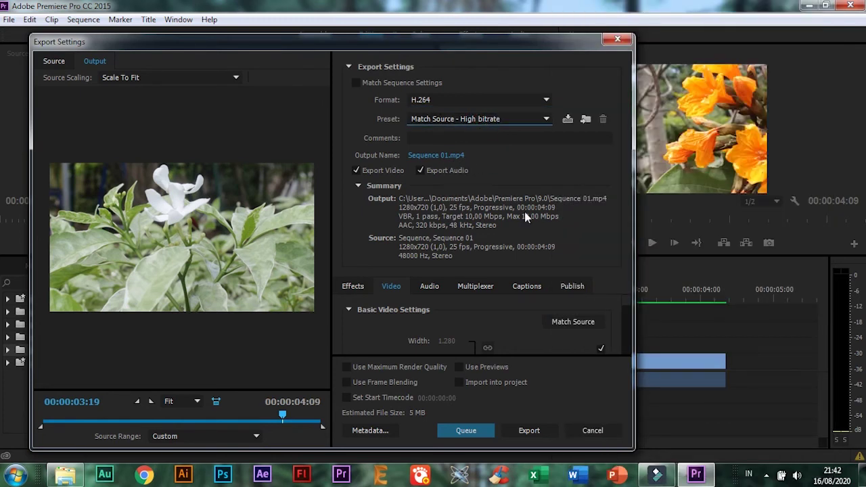
click(484, 126)
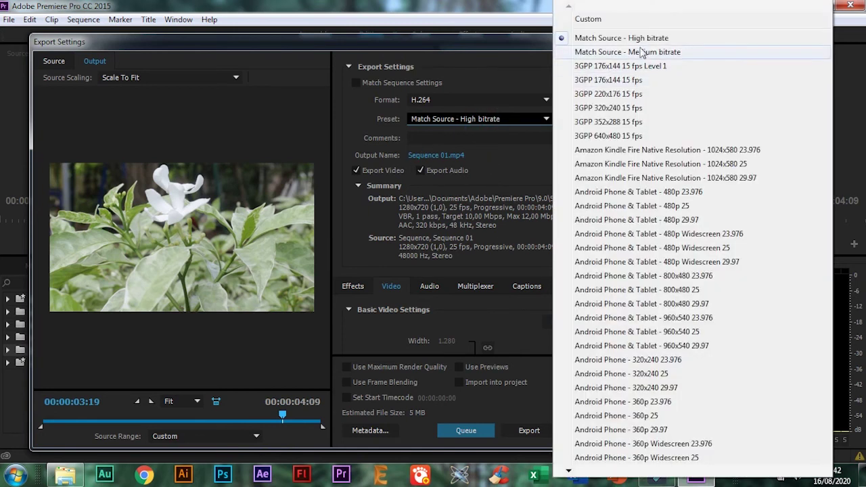
click(503, 143)
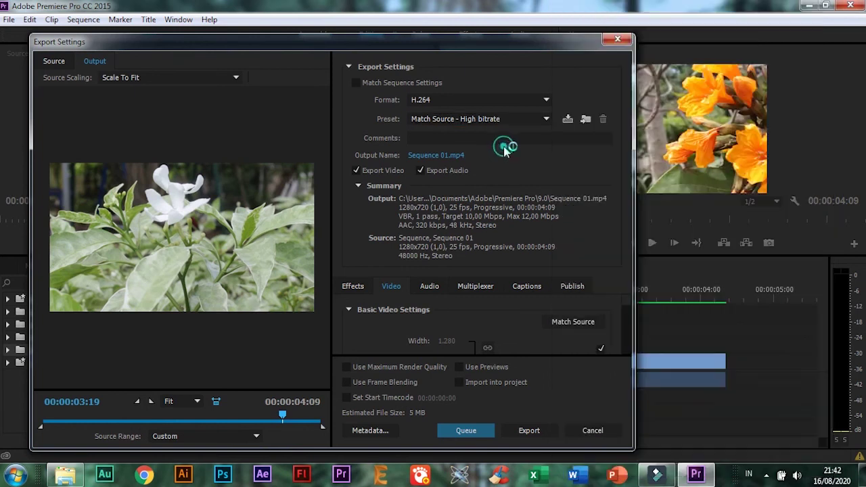
click(498, 124)
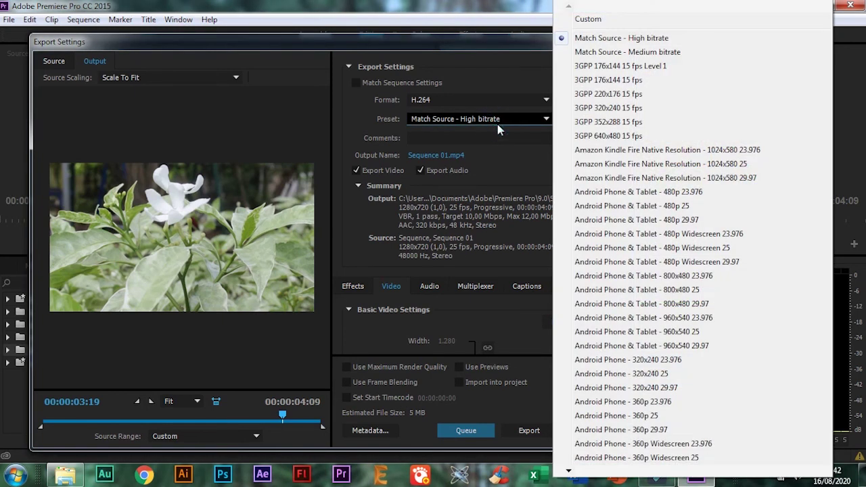
click(501, 165)
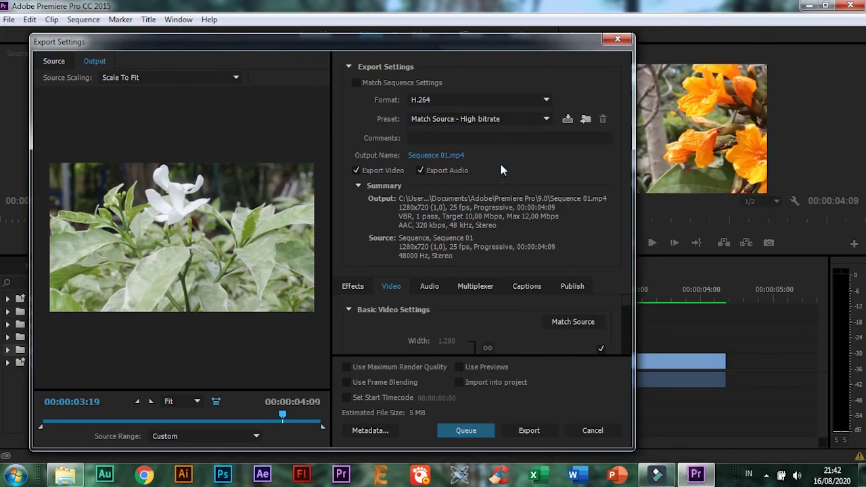
click(484, 124)
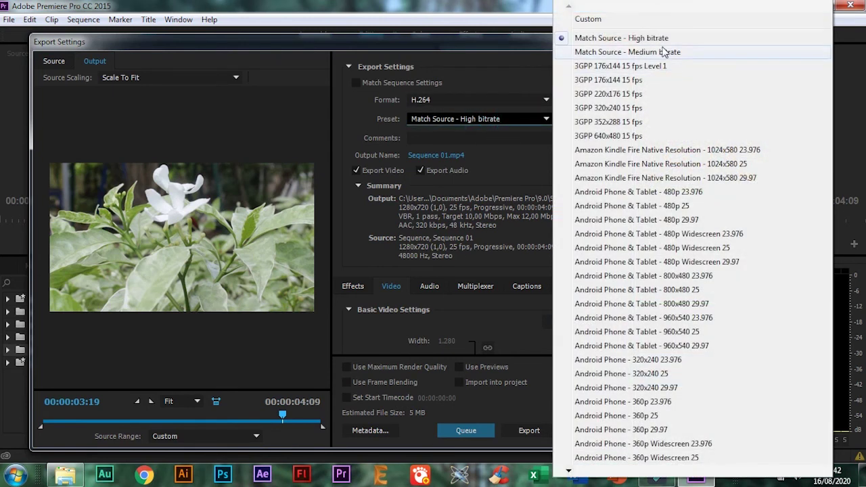
click(527, 165)
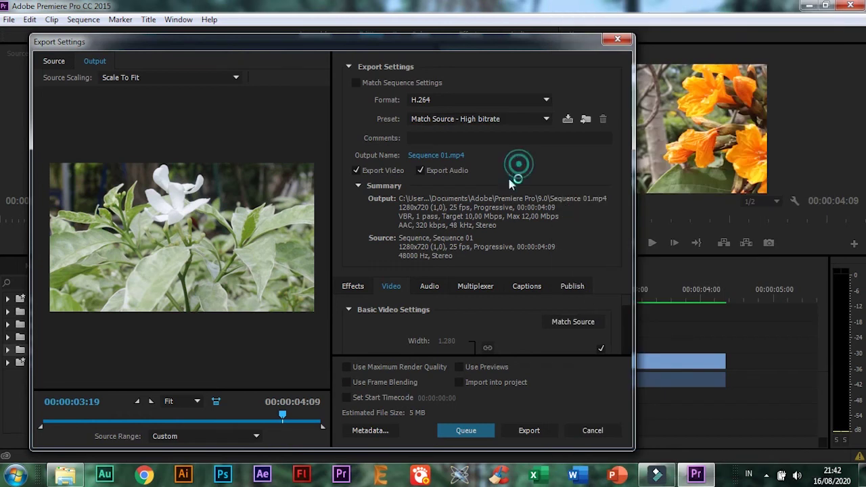
Try the Match Source - Medium bitrate preset and return to Match Source - High bitrate.
click(509, 118)
click(641, 54)
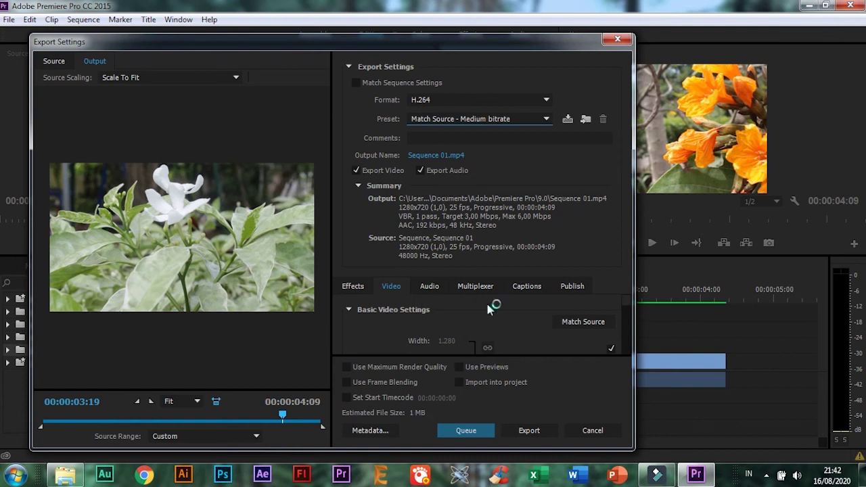
click(474, 119)
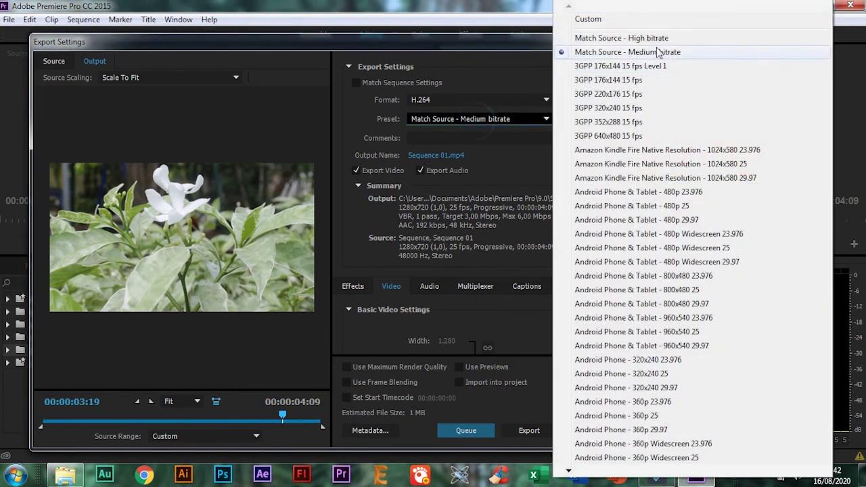
click(653, 38)
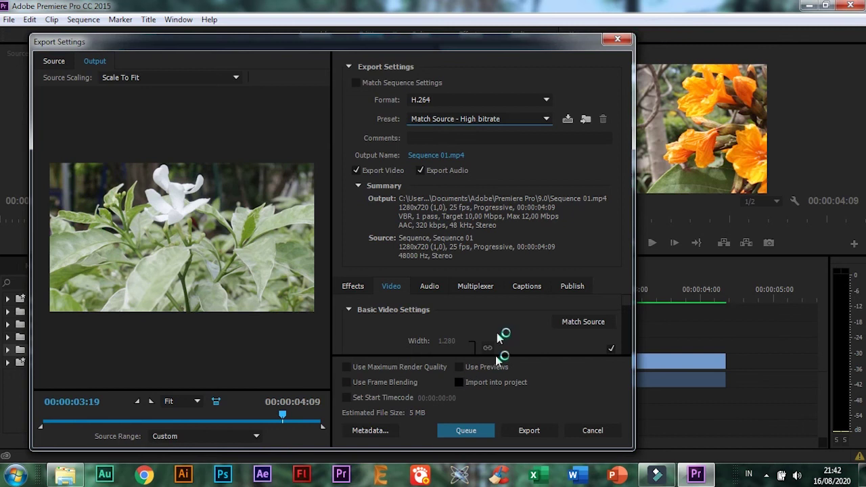
Turn off audio export while keeping video export enabled, and export the sequence as Sequence 01.mp4.
click(356, 170)
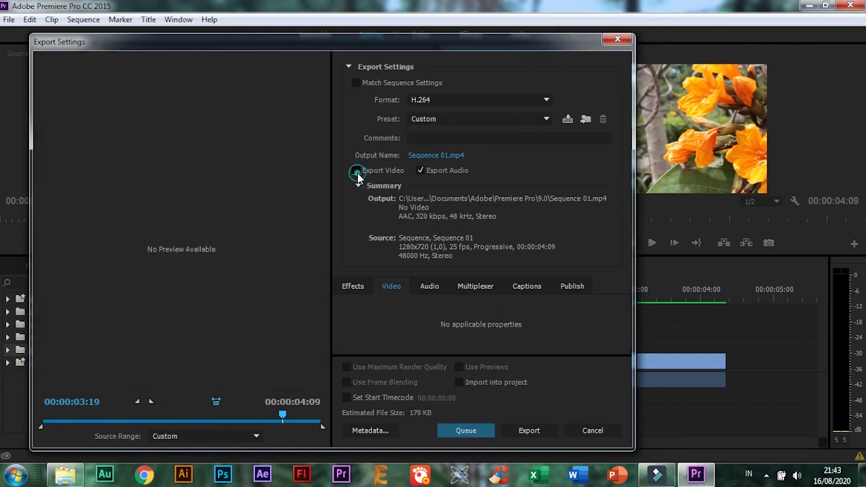
click(357, 172)
click(423, 171)
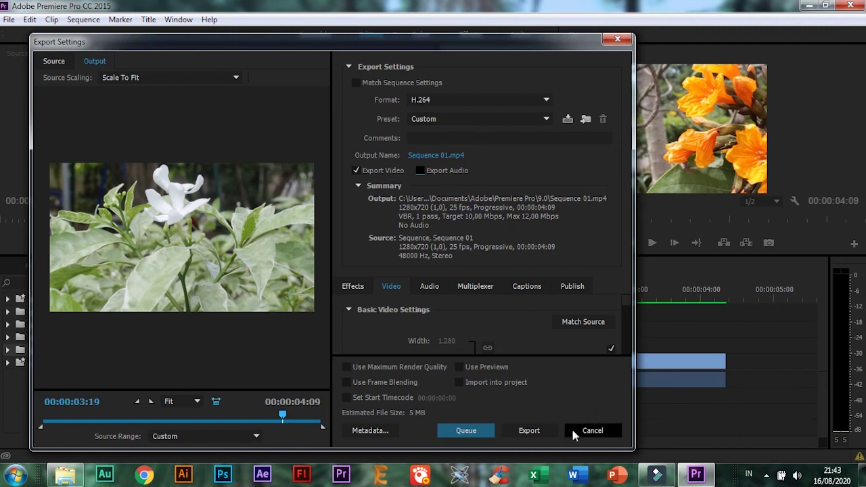
mouse_move(630, 301)
mouse_down()
mouse_move(637, 336)
mouse_move(630, 305)
mouse_up()
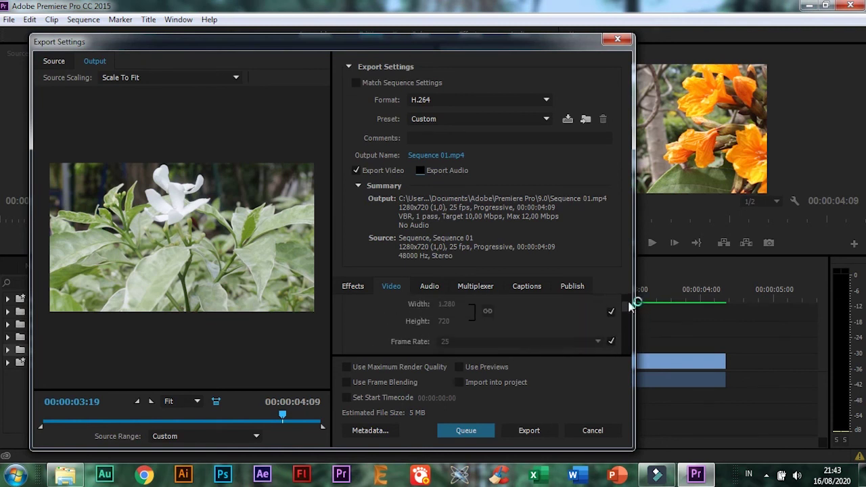
click(547, 430)
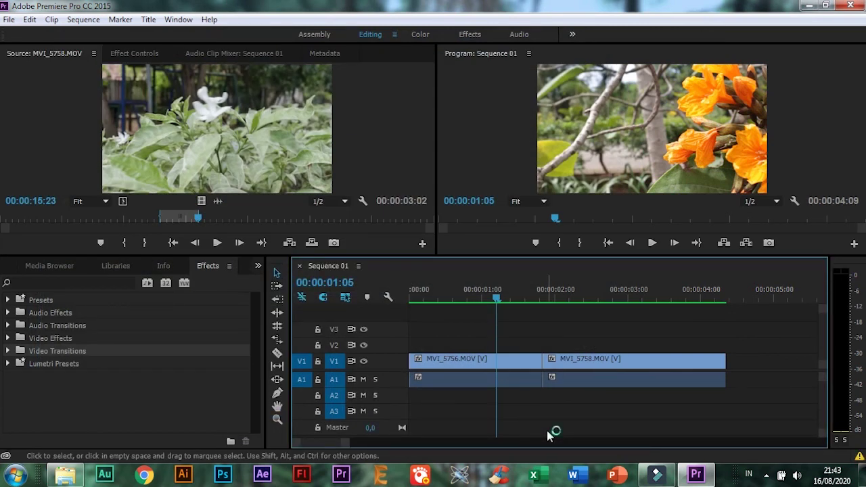
Switch to Windows Explorer and open the 9.0 folder under Documents, Adobe, Premiere Pro, where the export was saved.
click(78, 469)
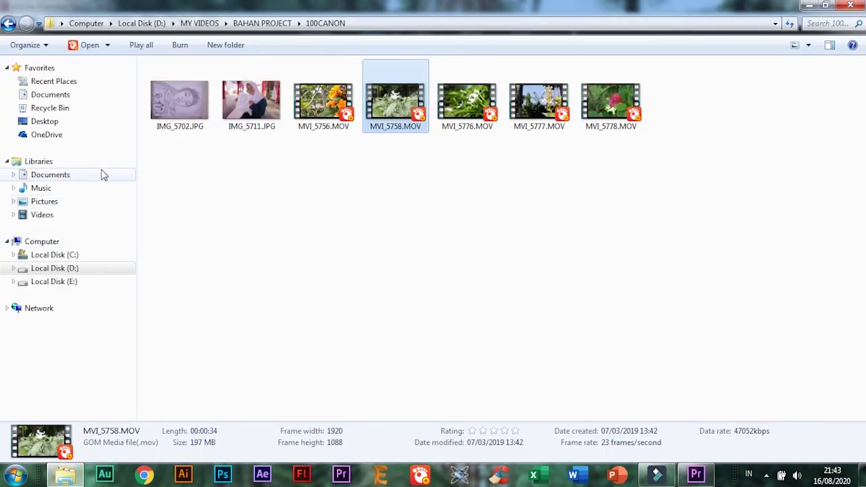
click(100, 255)
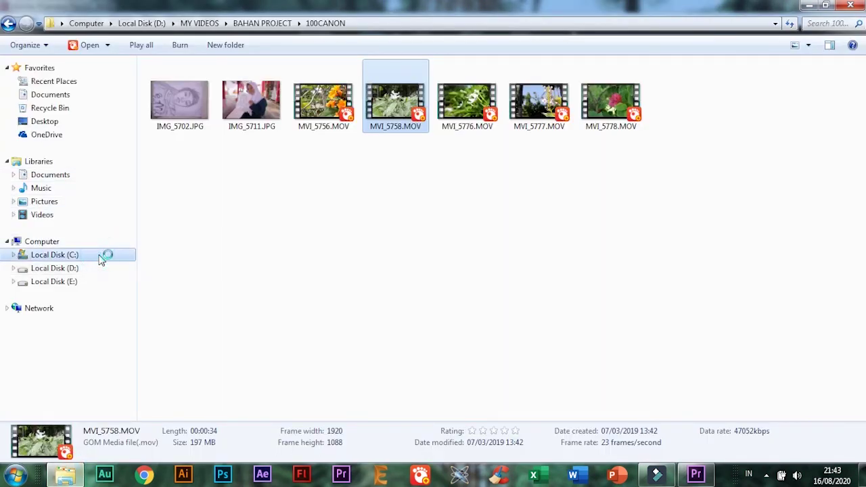
click(103, 177)
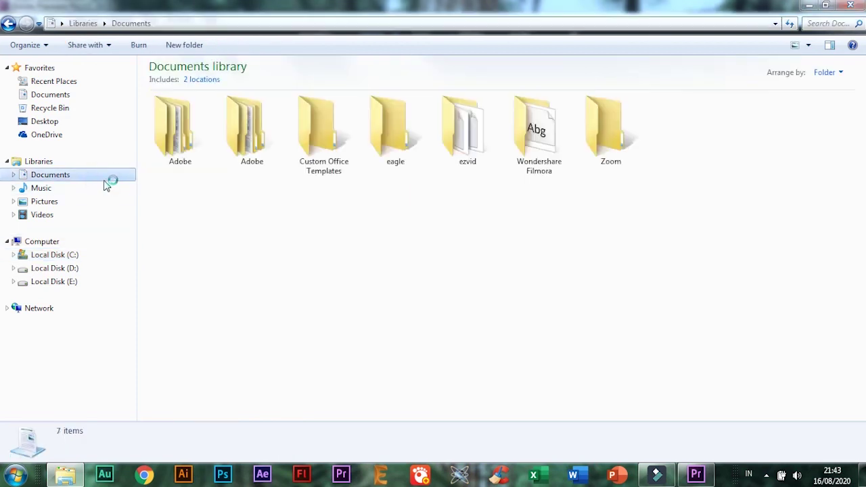
double_click(249, 128)
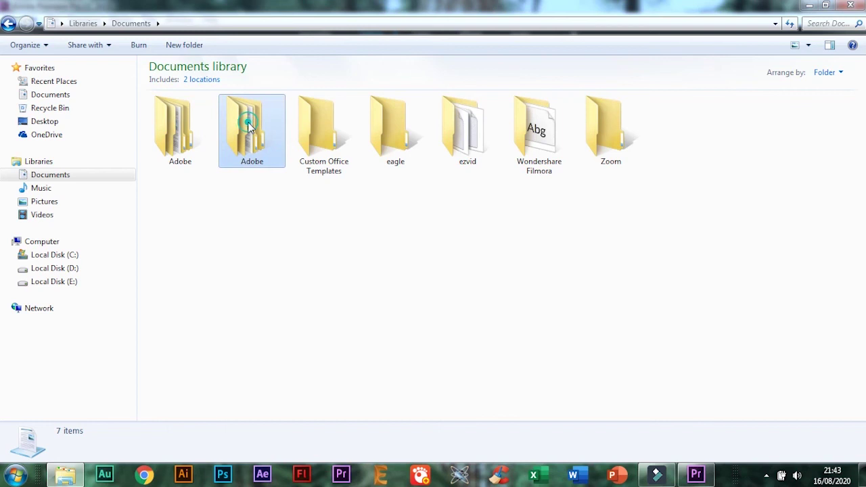
double_click(342, 137)
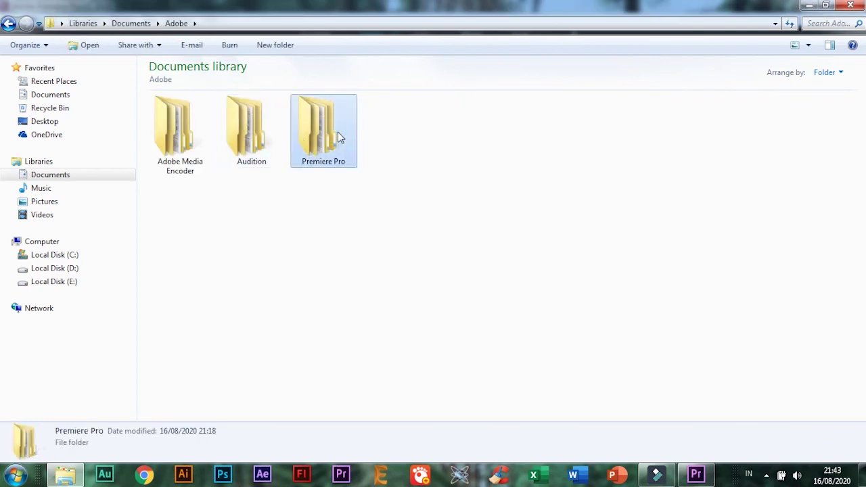
double_click(181, 136)
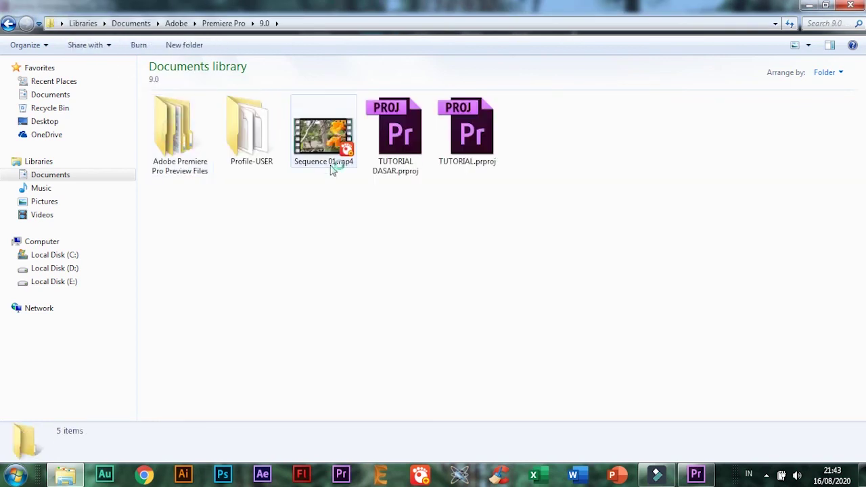
Play the exported Sequence 01.mp4 in GOM Player, close the player and return to Premiere Pro.
click(322, 134)
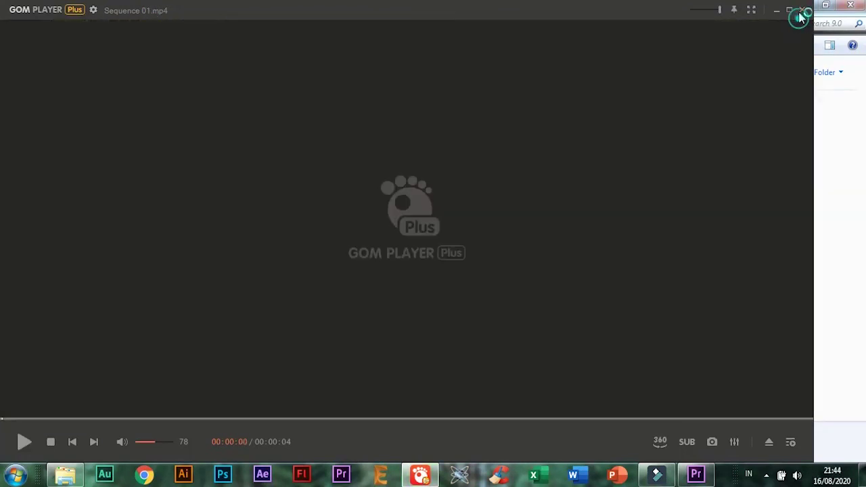
click(800, 12)
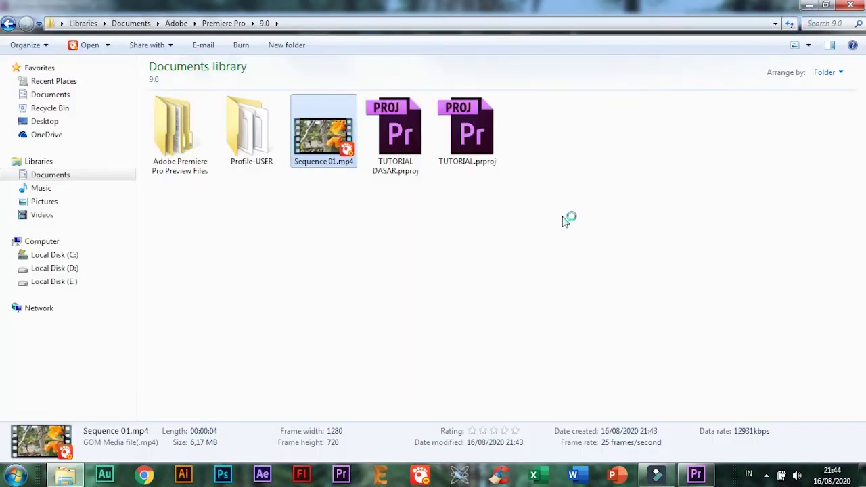
click(691, 478)
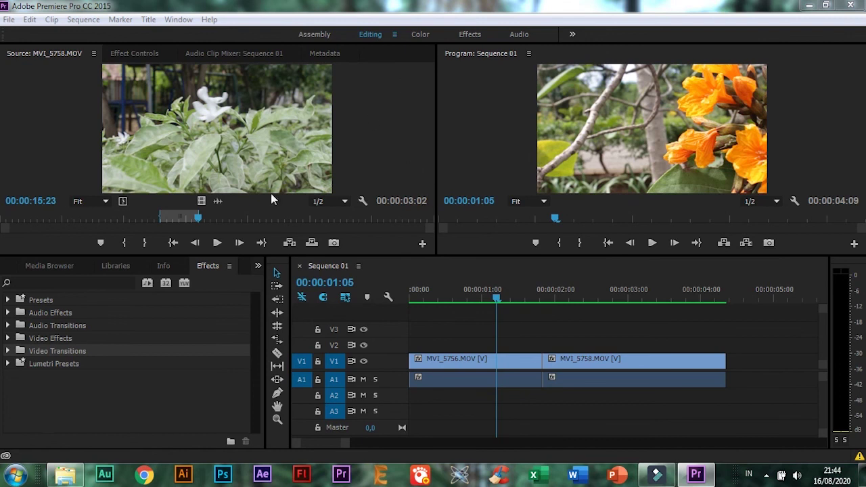
click(103, 312)
click(122, 370)
click(85, 359)
click(82, 353)
click(68, 338)
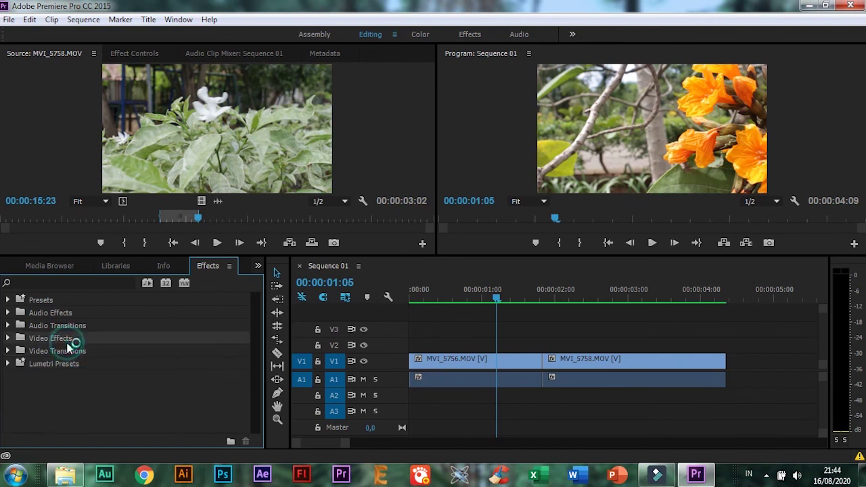
click(74, 352)
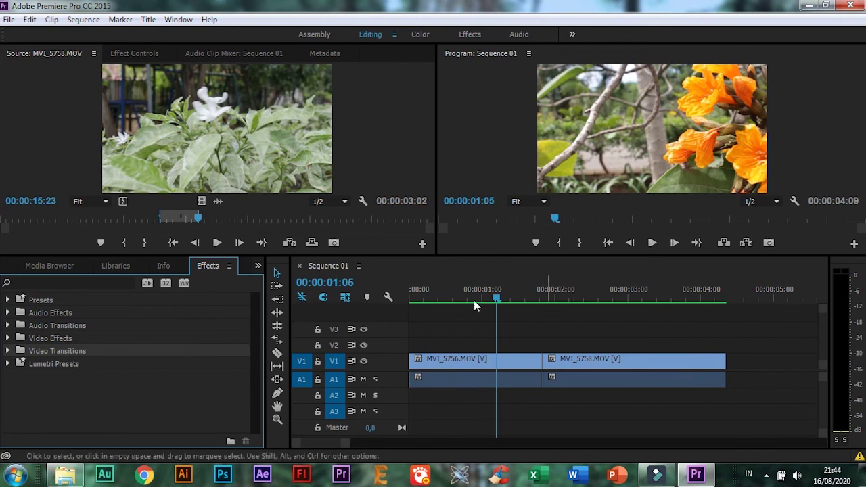
Scrub Sequence 01 around the cut between MVI_5756.MOV and MVI_5758.MOV, moving the playhead to 00:00:01:16.
click(610, 410)
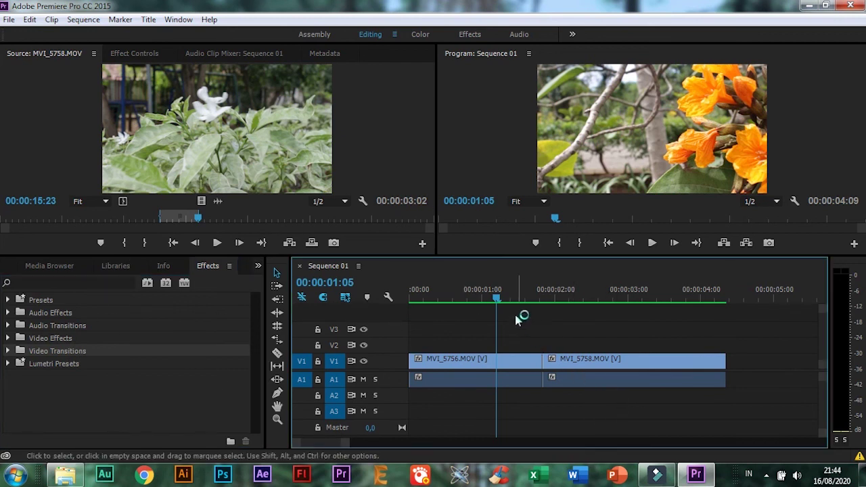
drag(504, 298, 530, 307)
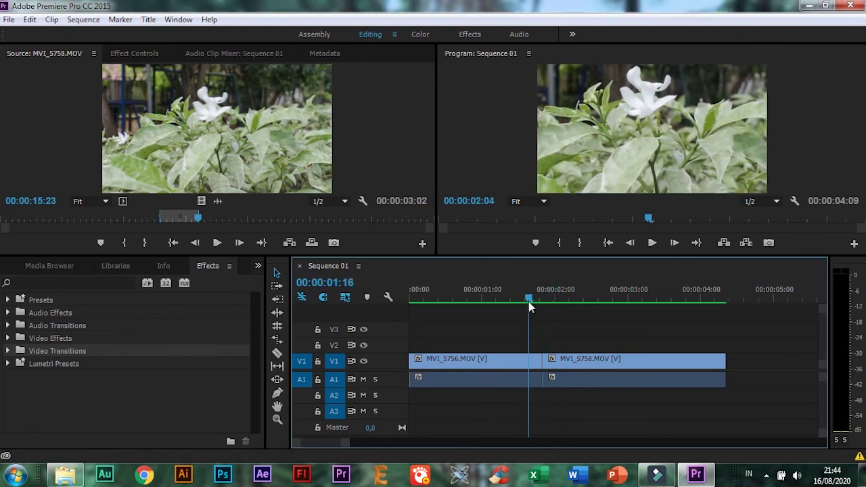